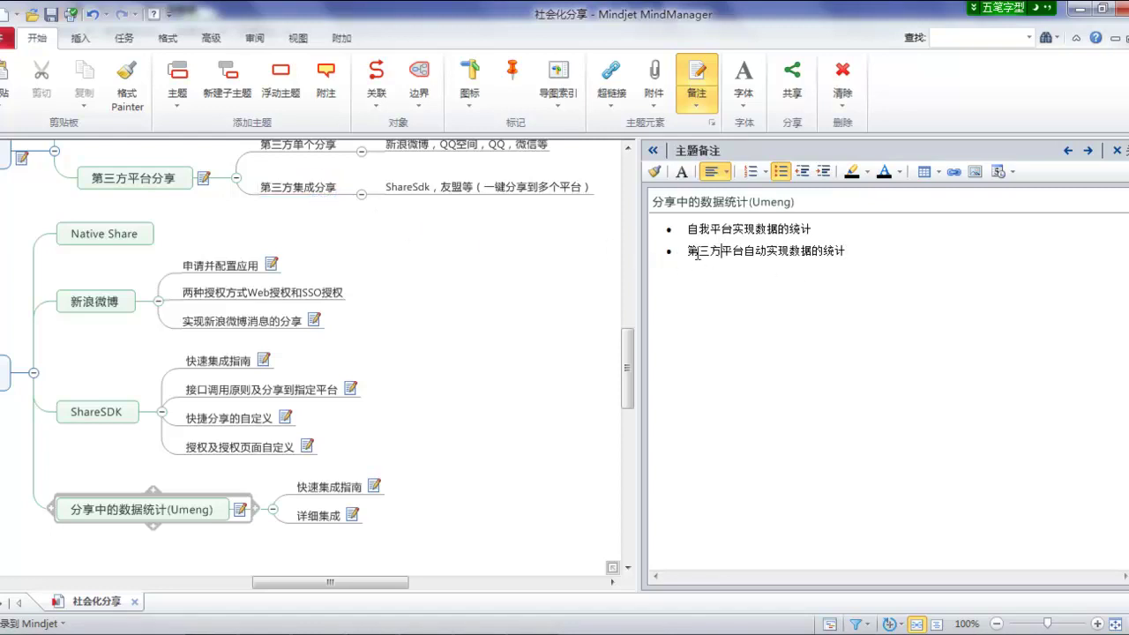
Switch to the Mob dashboard in Chrome and examine the total share count and intended-share count in 今日数据
click(858, 248)
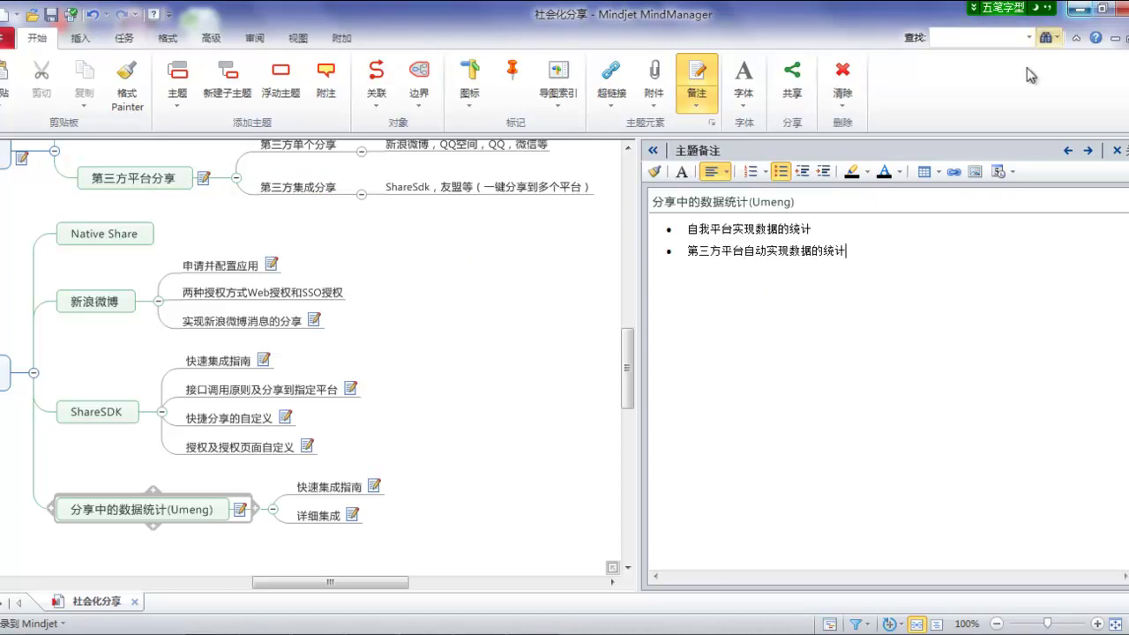
mouse_move(264, 634)
click(221, 529)
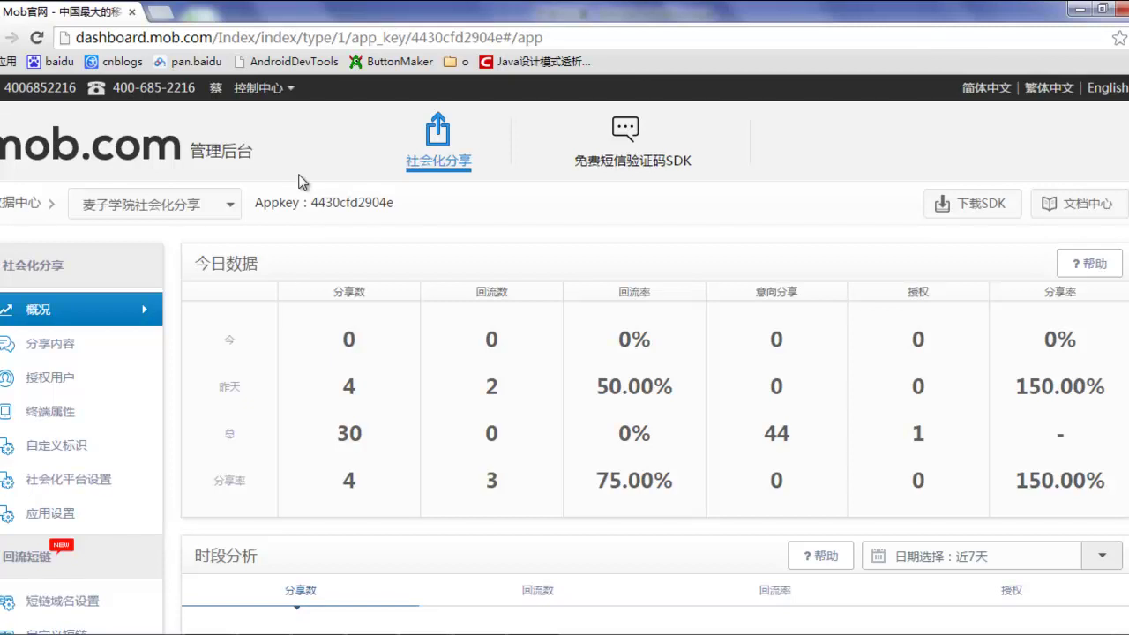
scroll(300, 181, down, 1)
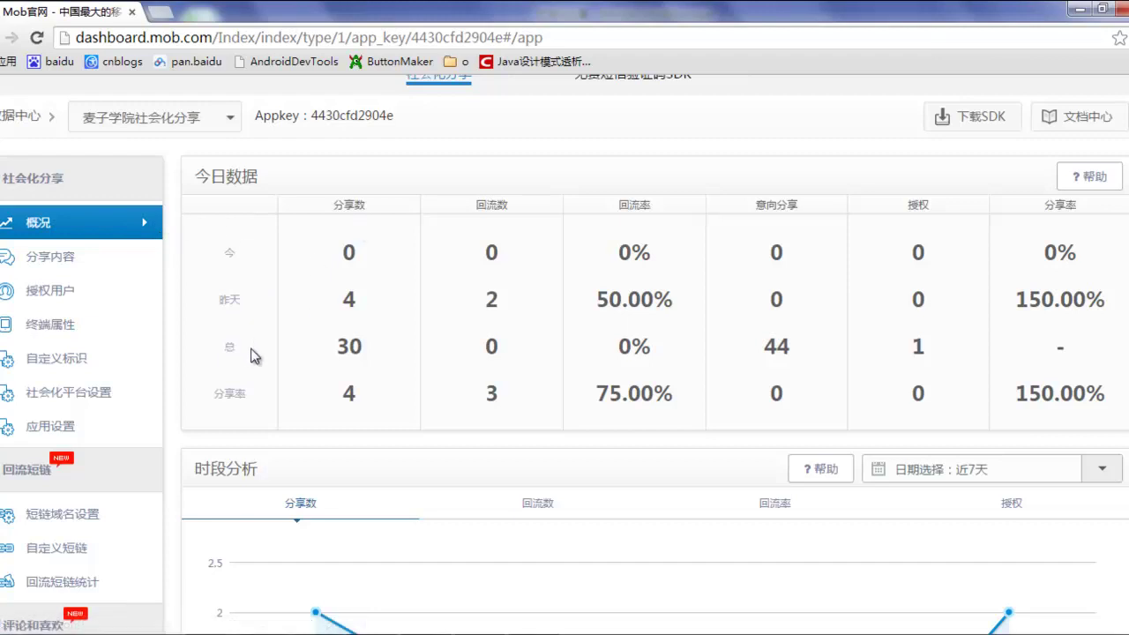
double_click(349, 347)
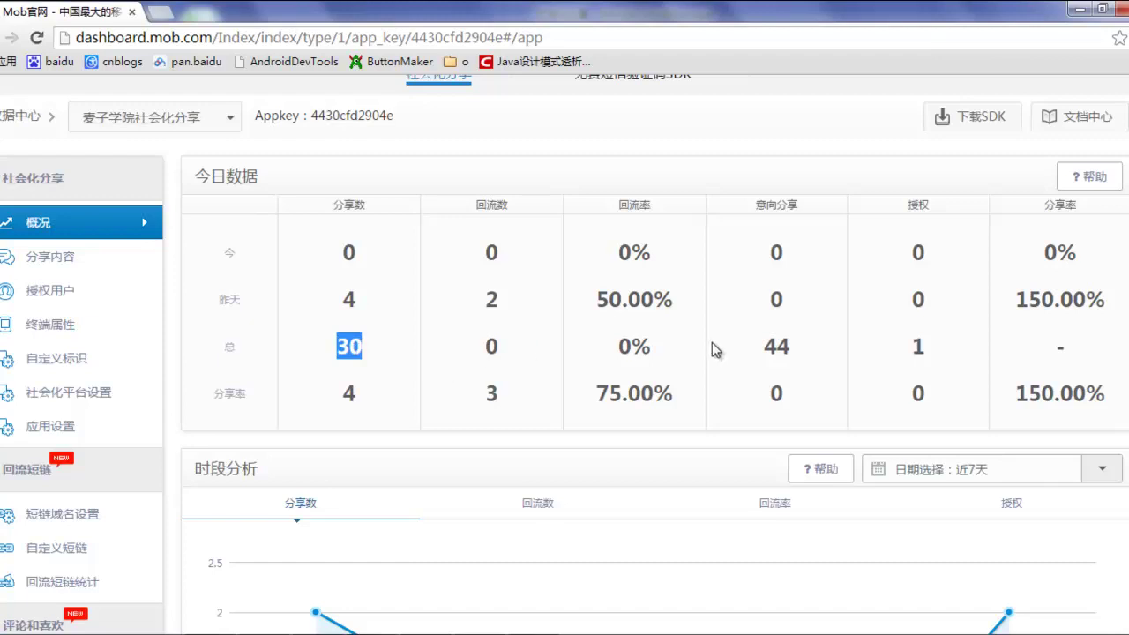
double_click(776, 346)
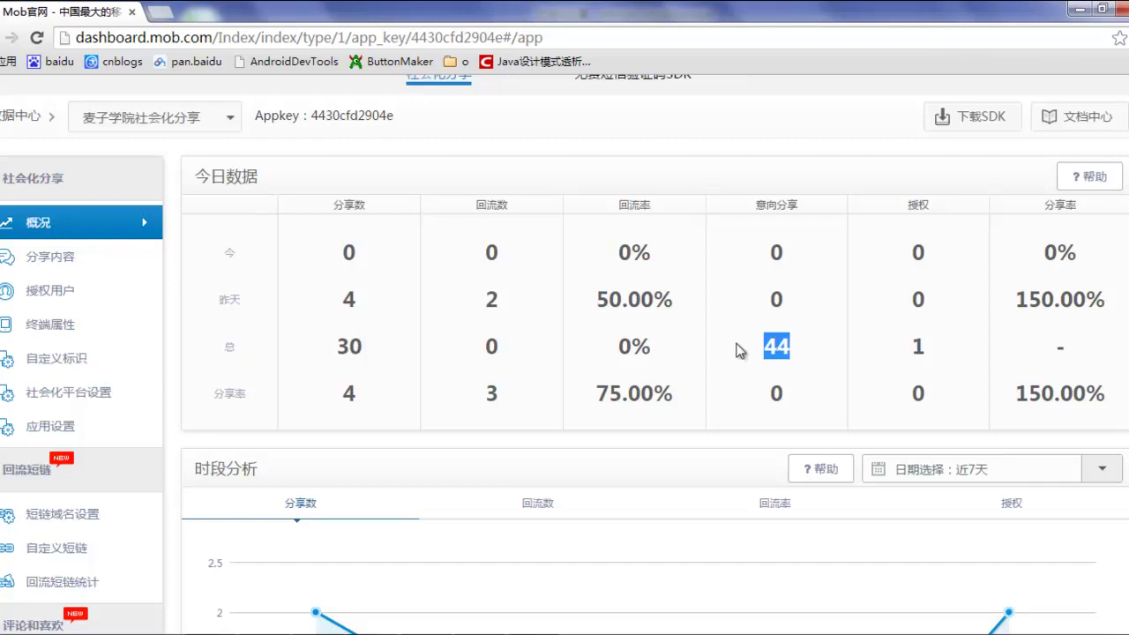
double_click(351, 350)
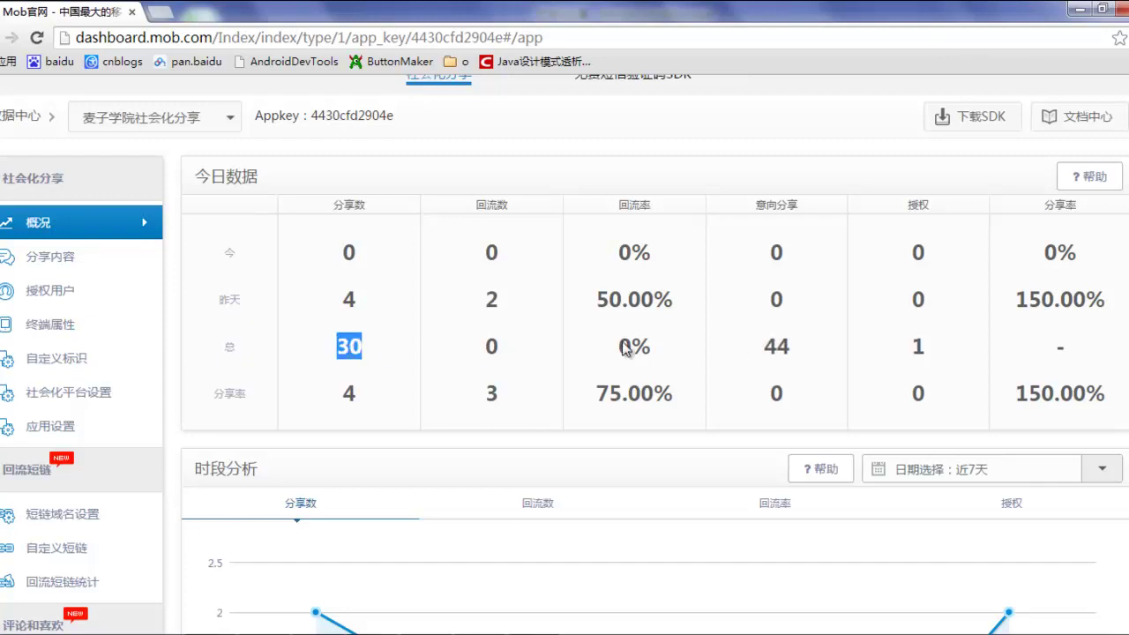
double_click(782, 347)
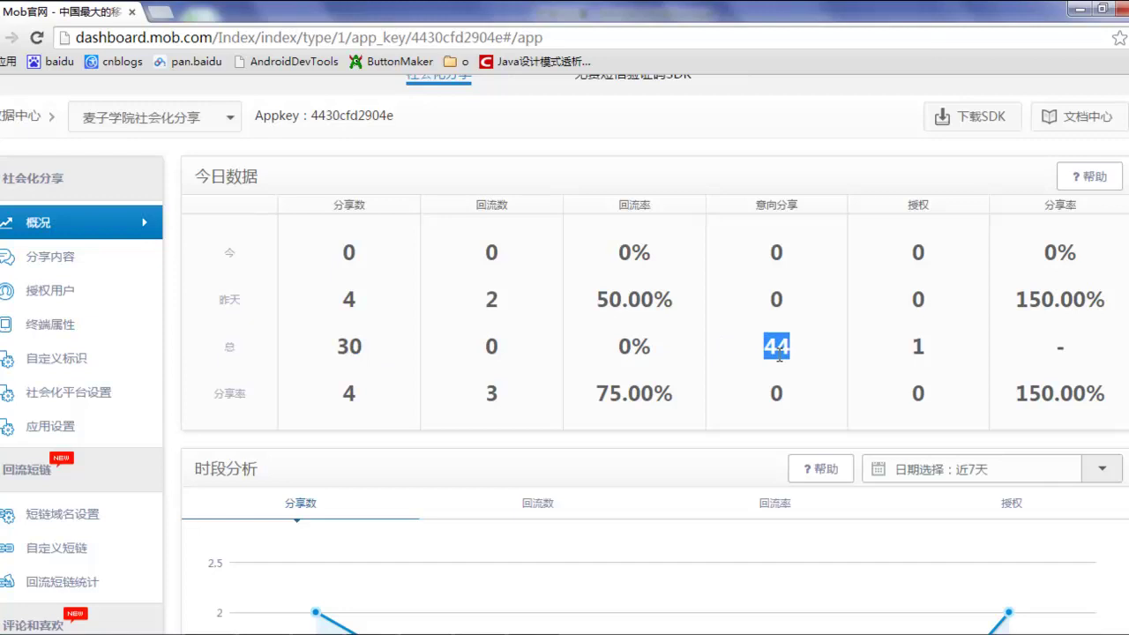
Open the 分享内容 statistics and inspect the 短信 and 新浪微博 slices of the share breakdown pie chart
click(115, 262)
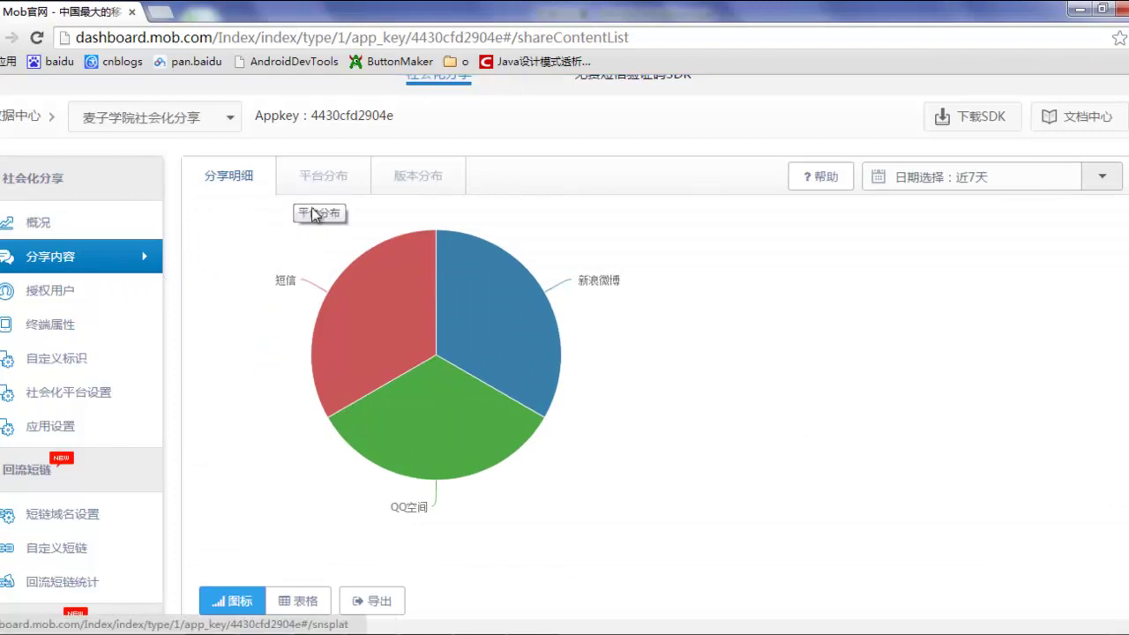
mouse_move(351, 307)
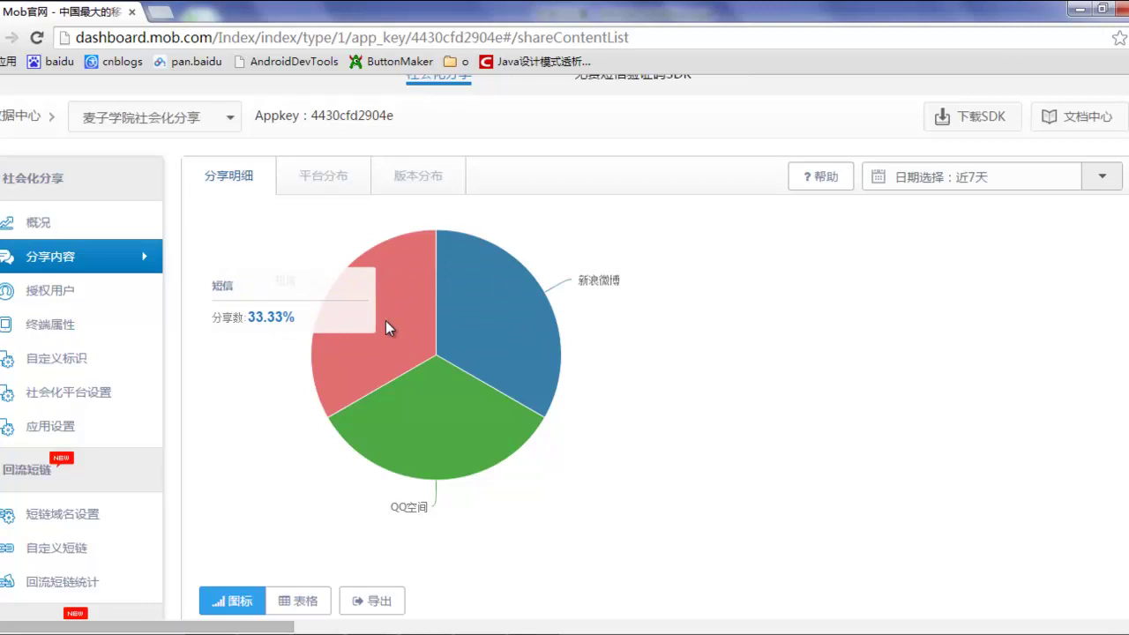
mouse_move(502, 300)
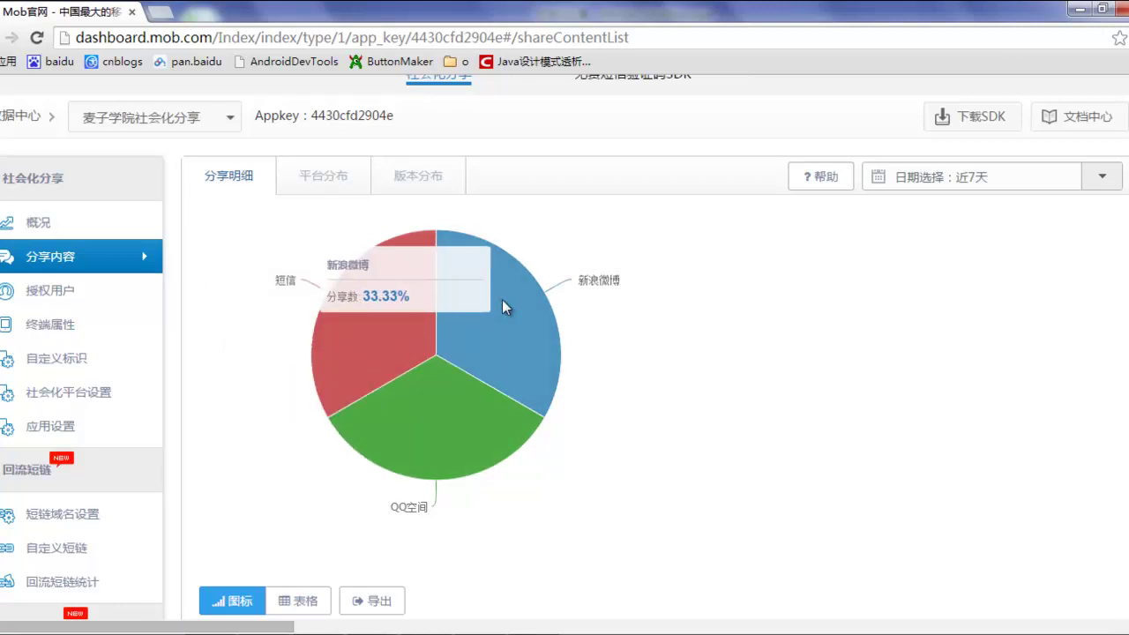
View the 授权用户 statistics, going through the user list and the 性别分析, 认证分析 and 地域分析 reports
click(97, 290)
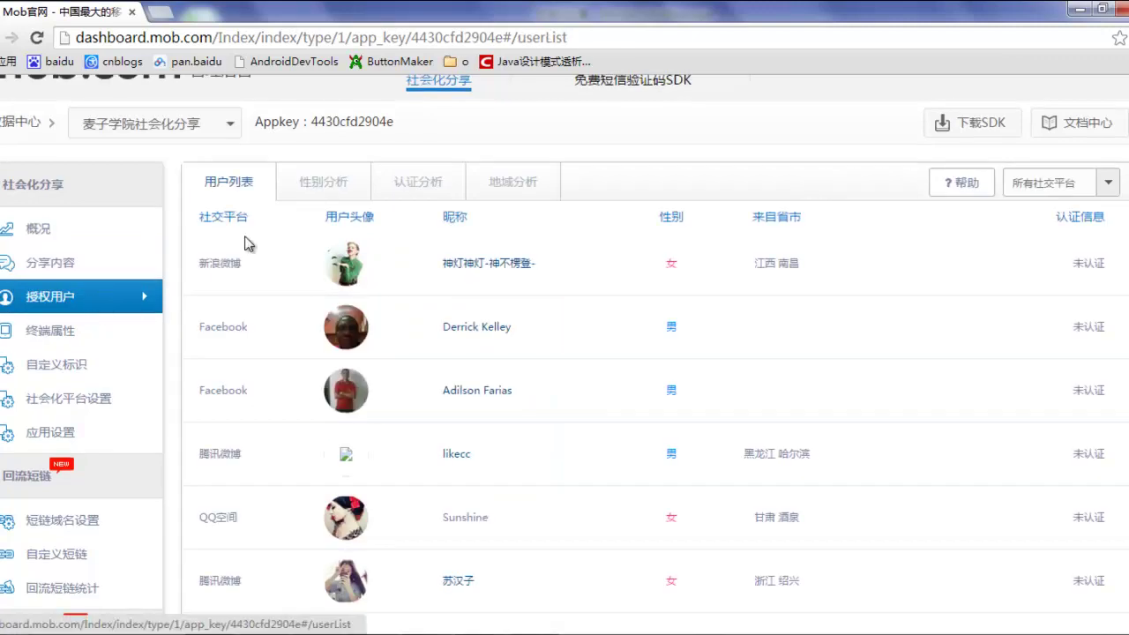
click(320, 193)
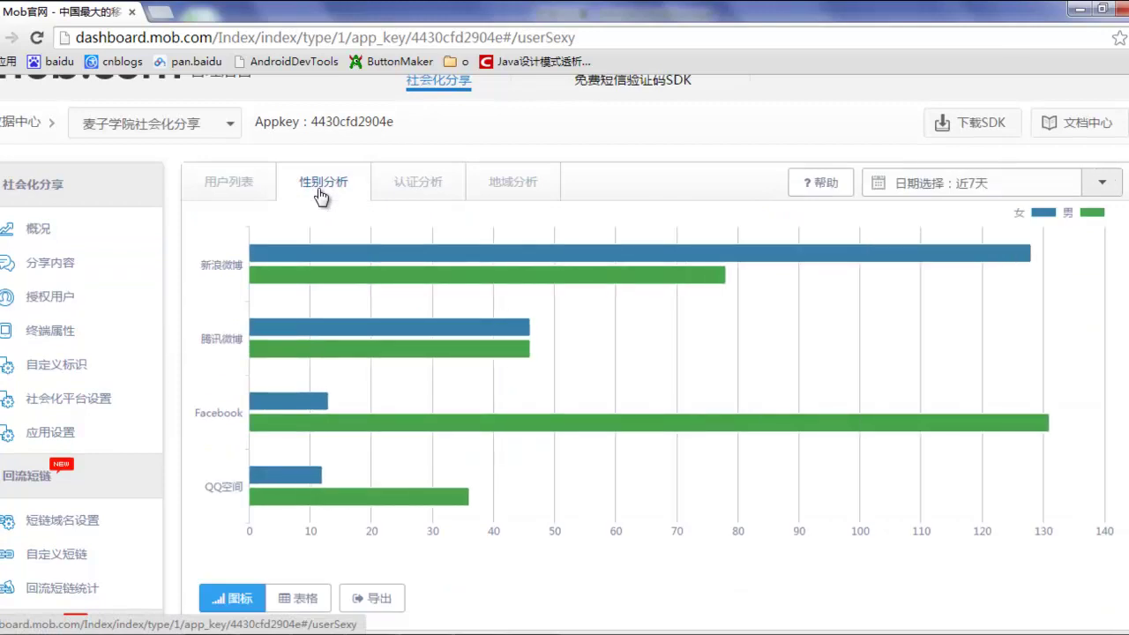
click(415, 184)
click(536, 184)
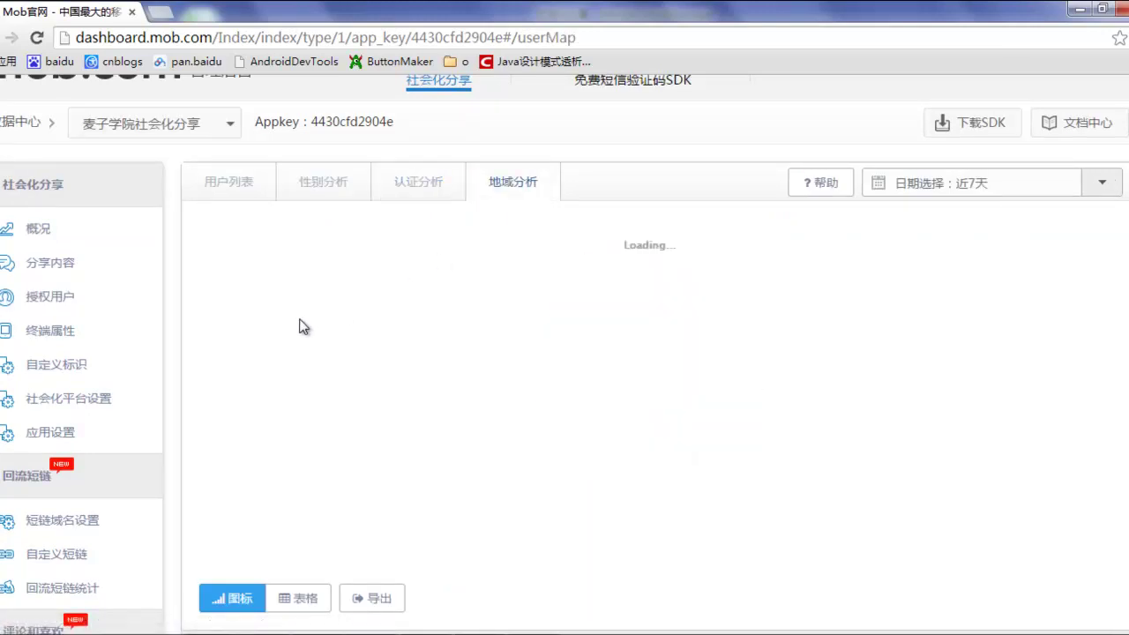
View the 终端属性 statistics, checking the device model chart and the 操作系统 report
scroll(220, 282, down, 1)
click(122, 243)
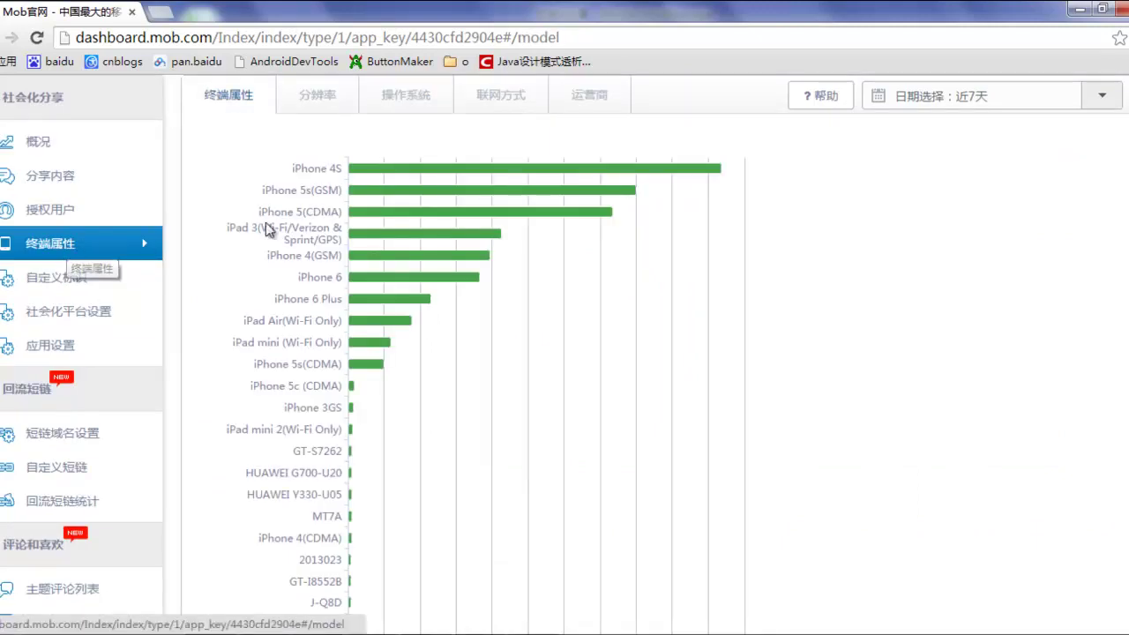
scroll(322, 212, up, 1)
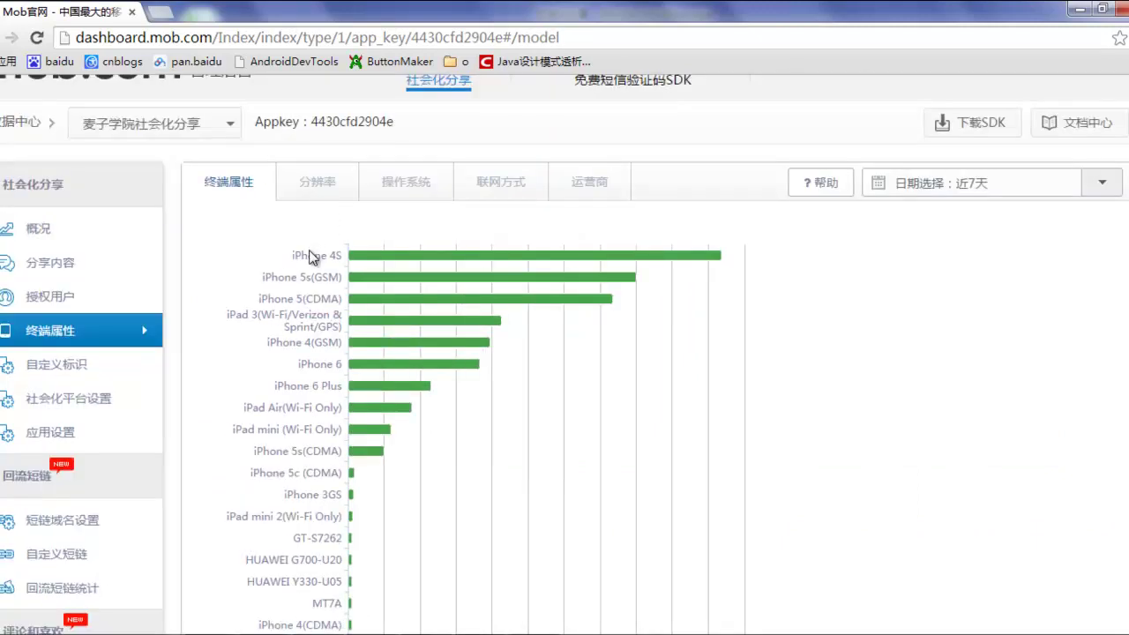
click(385, 187)
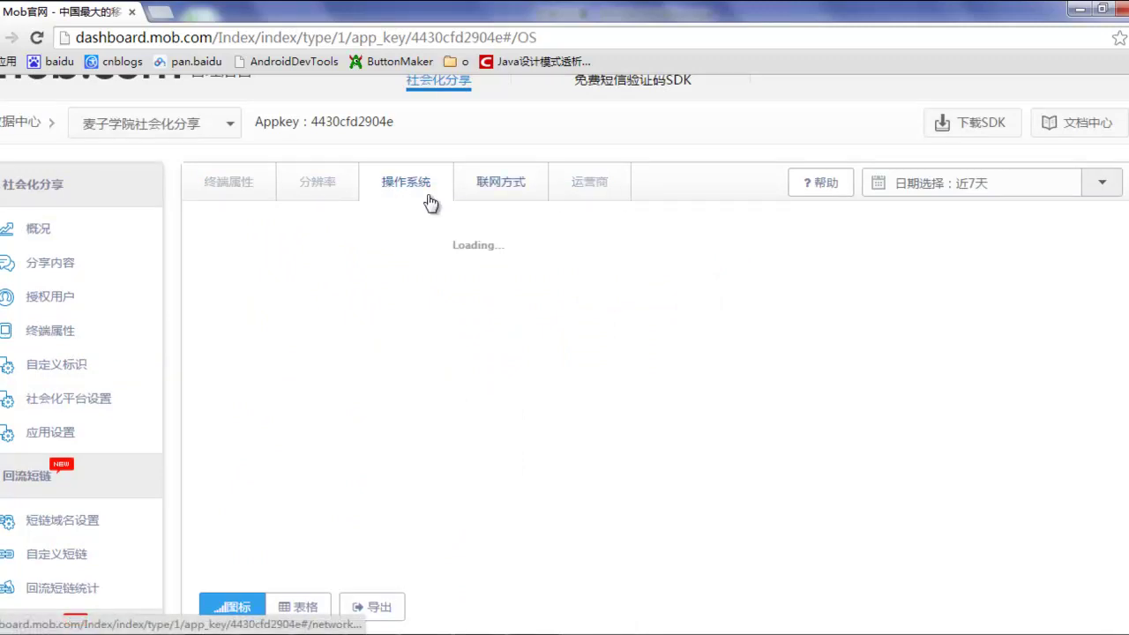
Open the share content of identifier 1 under 自定义标识, reload the page and look through the shared messages
click(93, 445)
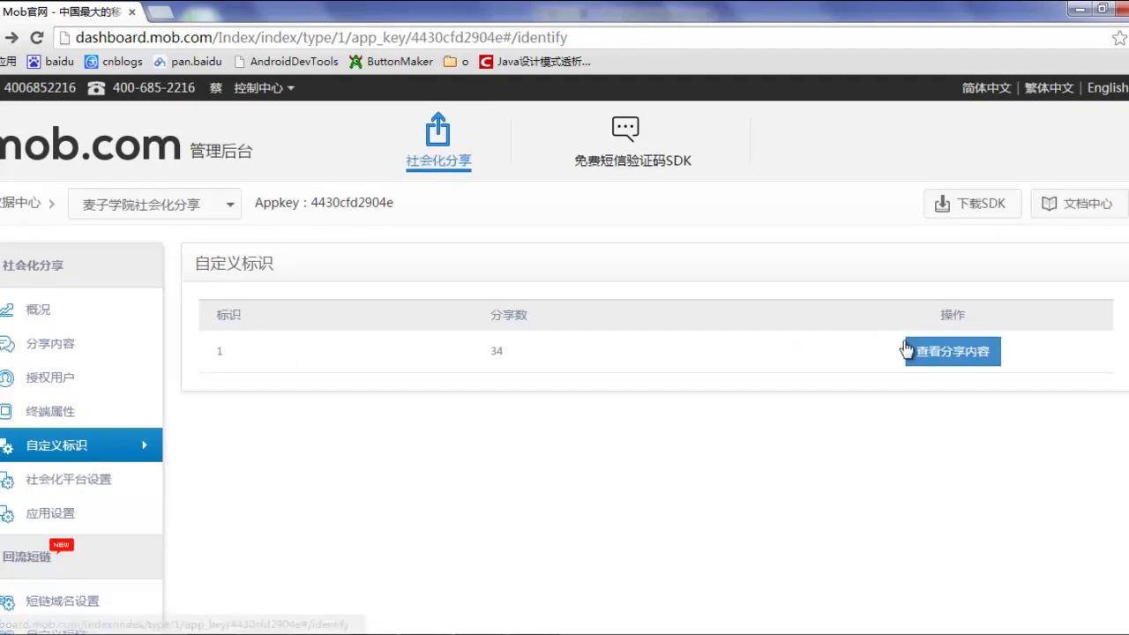
click(941, 356)
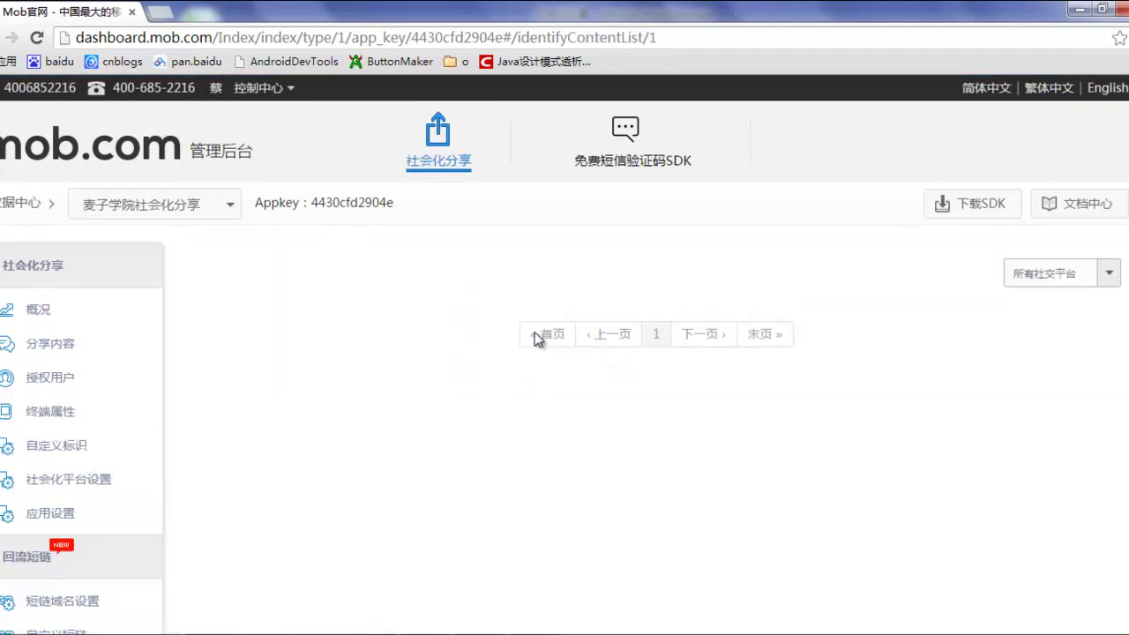
key(F5)
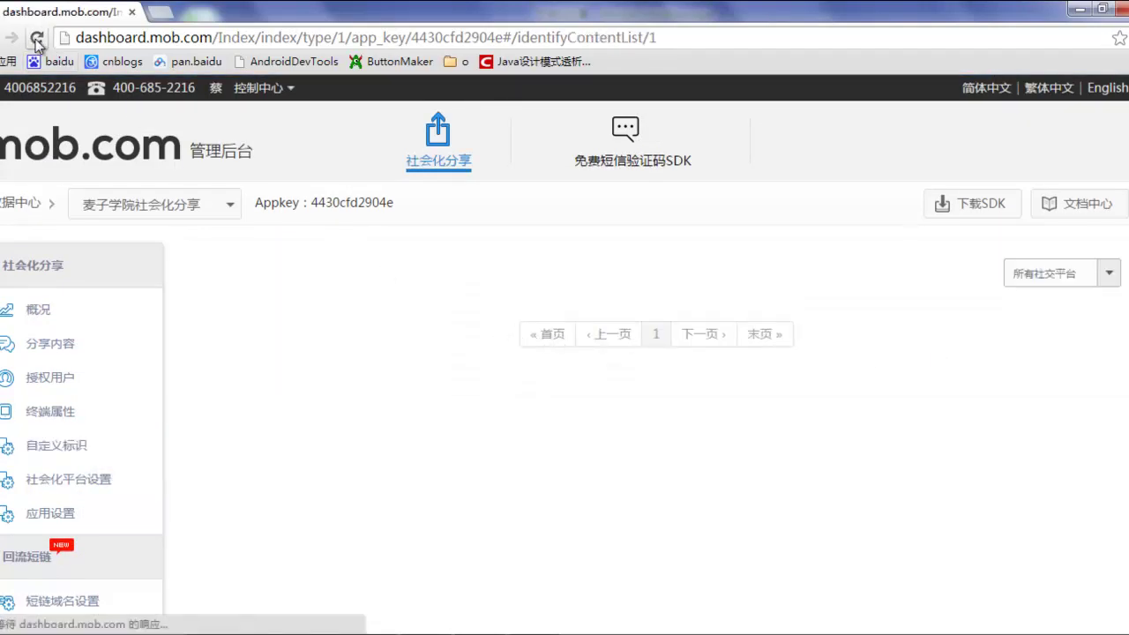
scroll(505, 331, down, 3)
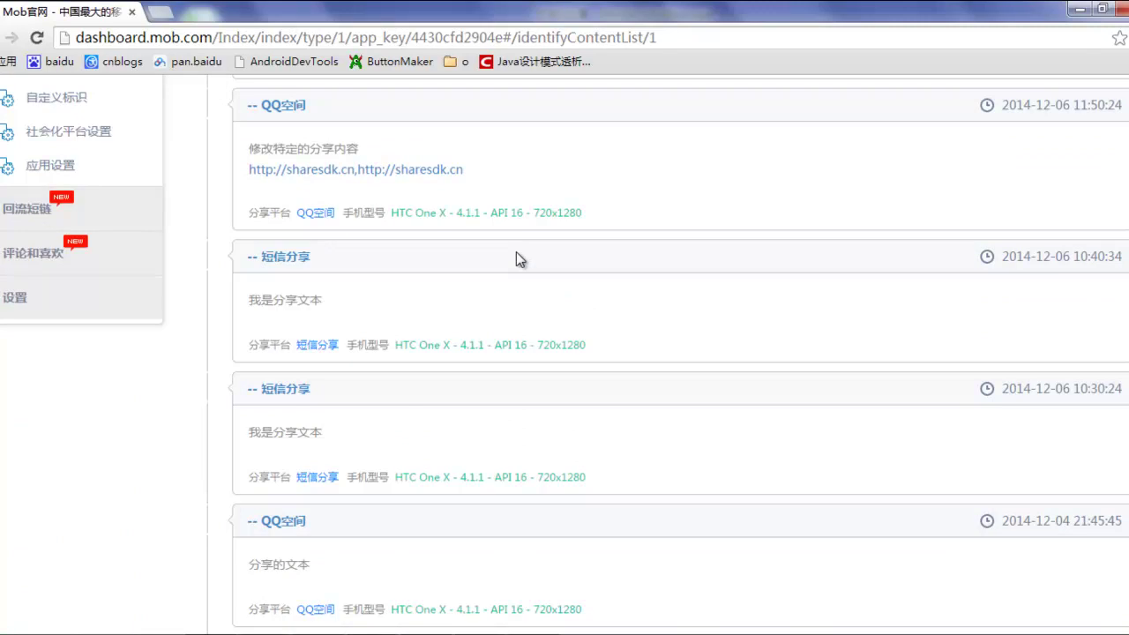
scroll(516, 256, up, 4)
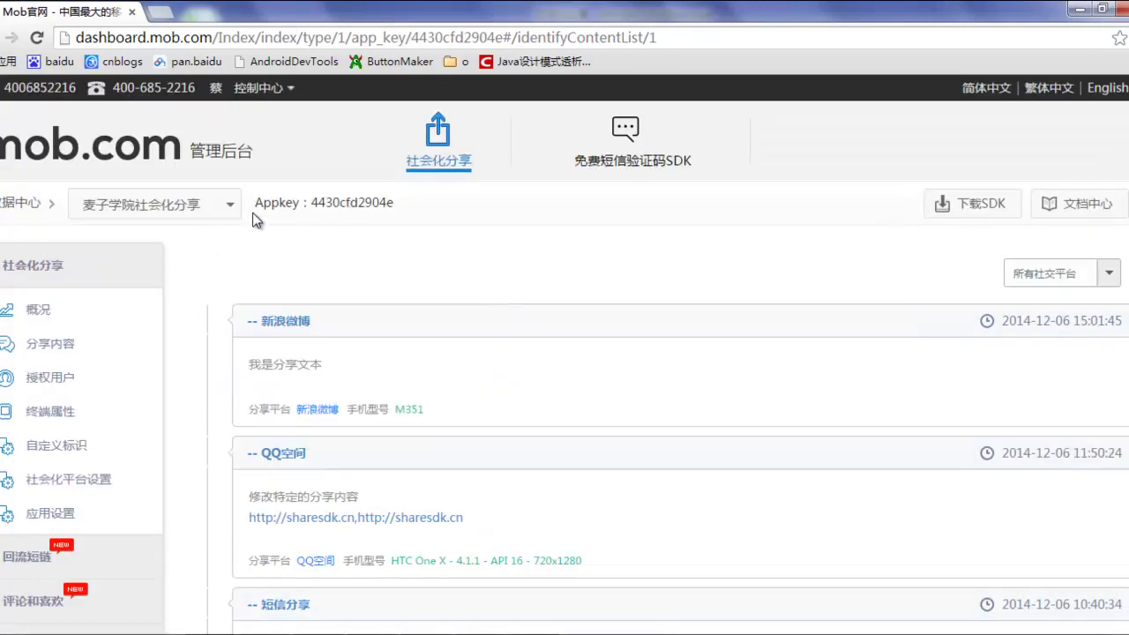
Switch to MindManager and review the notes of the 快速集成指南 topic under 分享中的数据统计(Umeng), starting with 组件集成流程
key(alt+Tab)
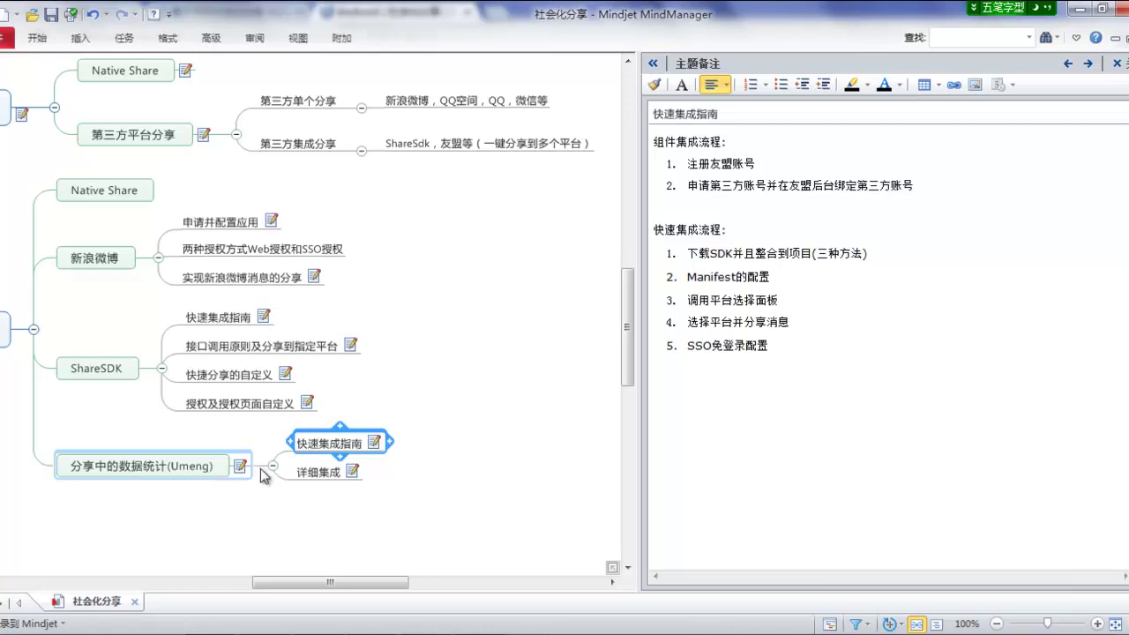
click(352, 444)
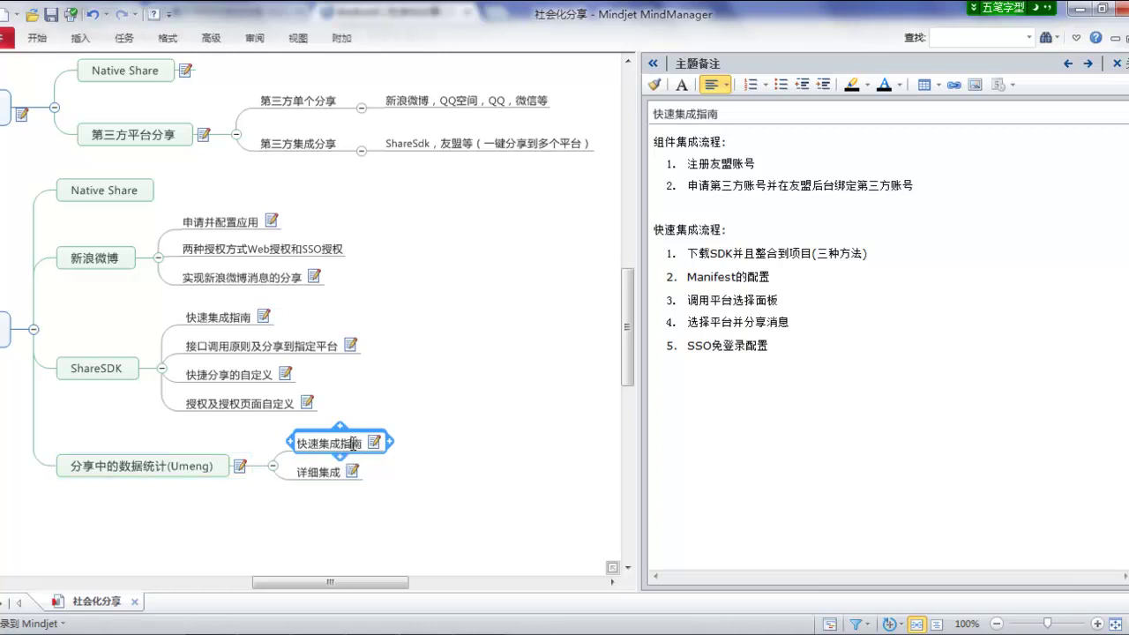
click(746, 144)
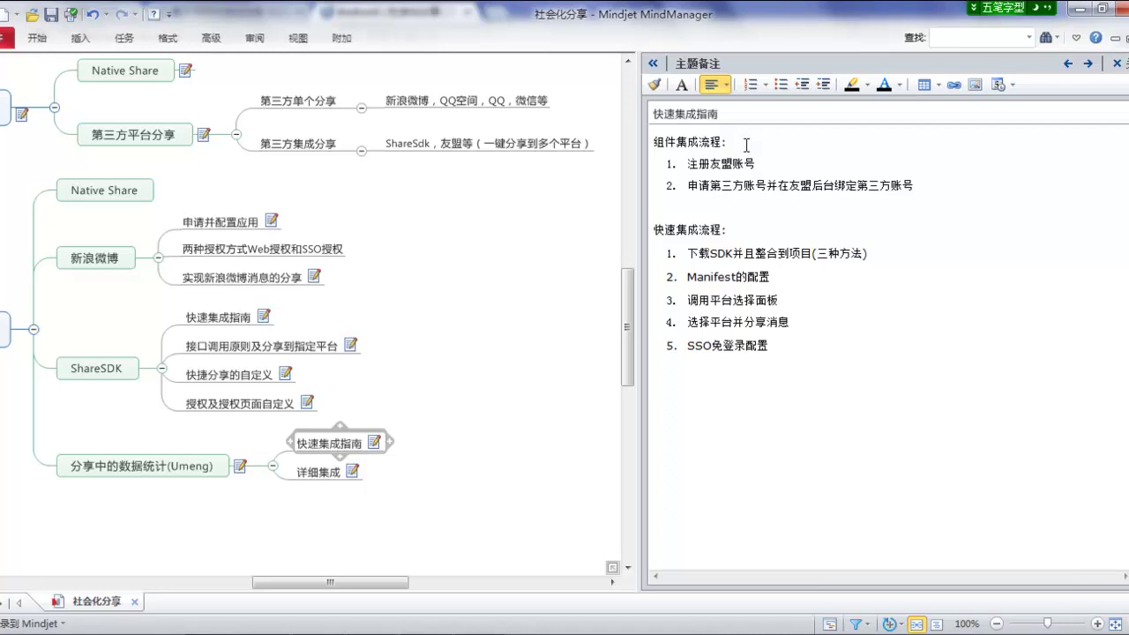
click(780, 163)
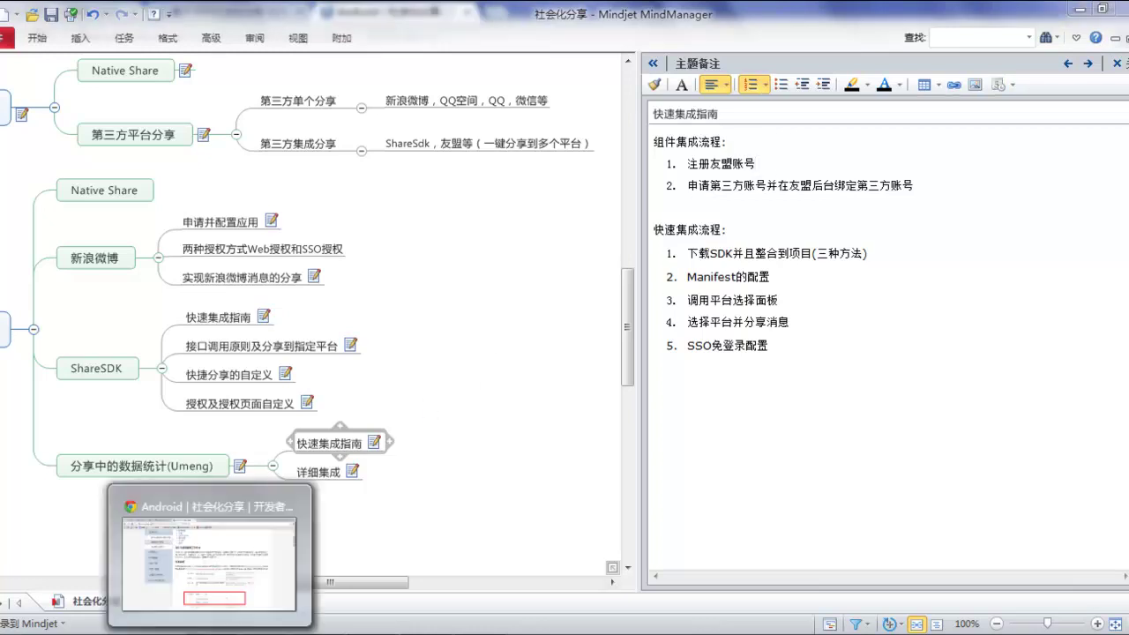
Switch to Chrome, check Umeng's 社交平台配置 page, and locate the app's appkey in the 管理 app list
click(252, 564)
scroll(284, 332, up, 3)
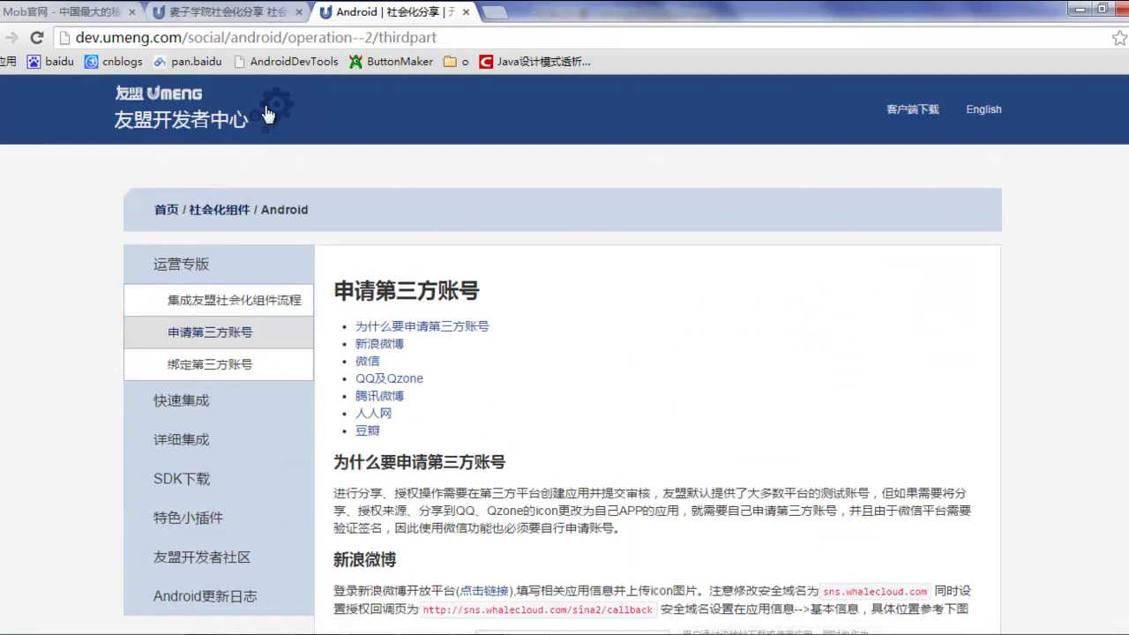
click(249, 12)
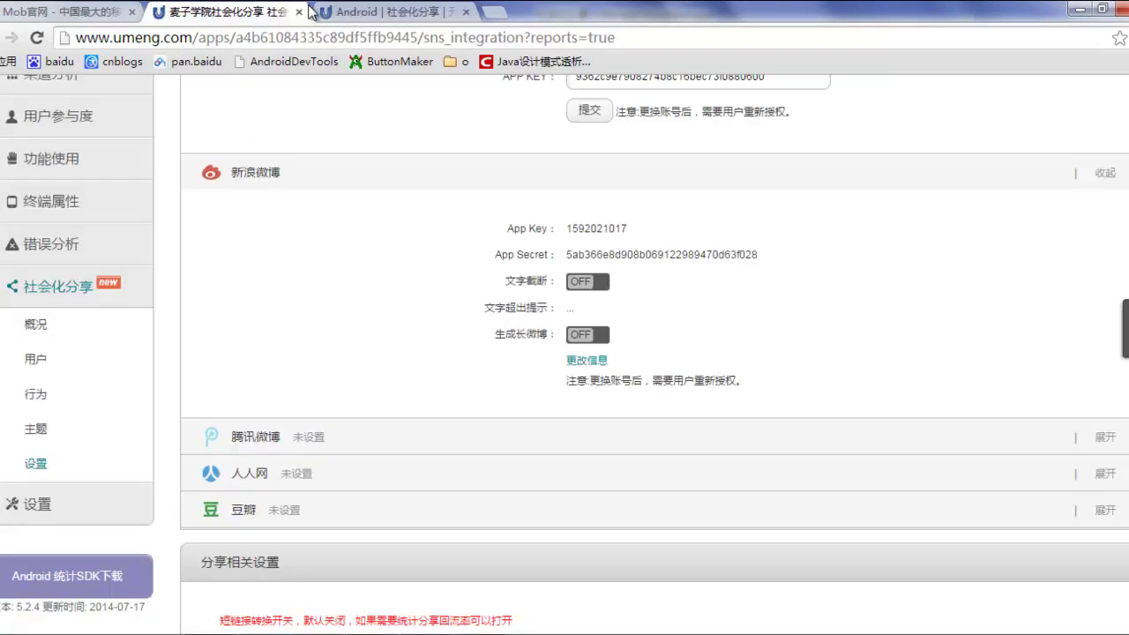
scroll(304, 156, up, 3)
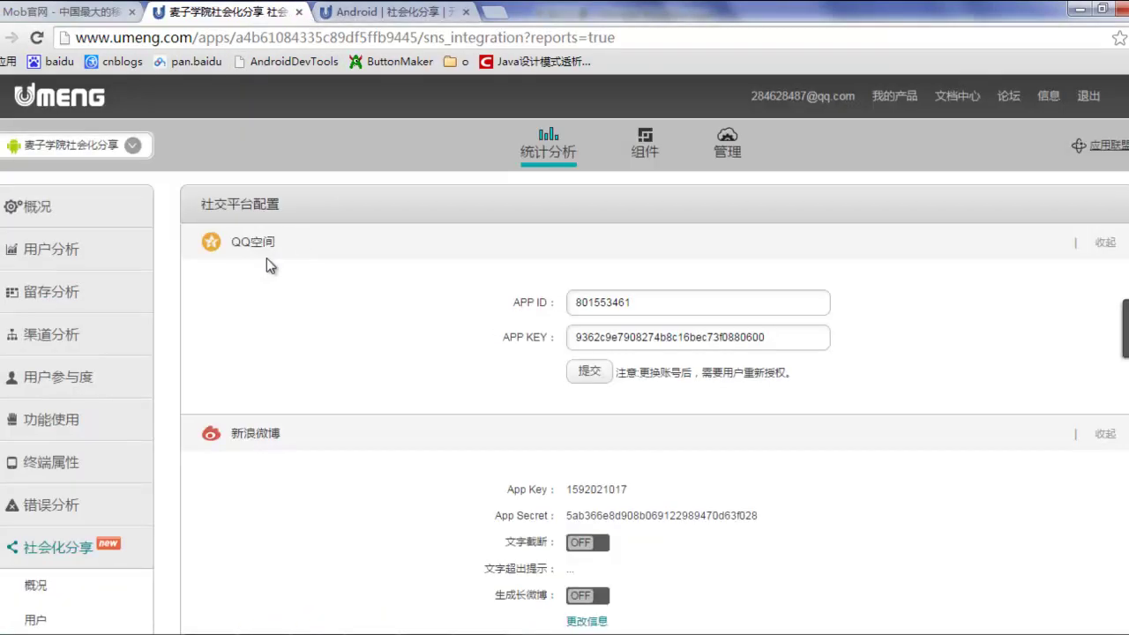
click(716, 146)
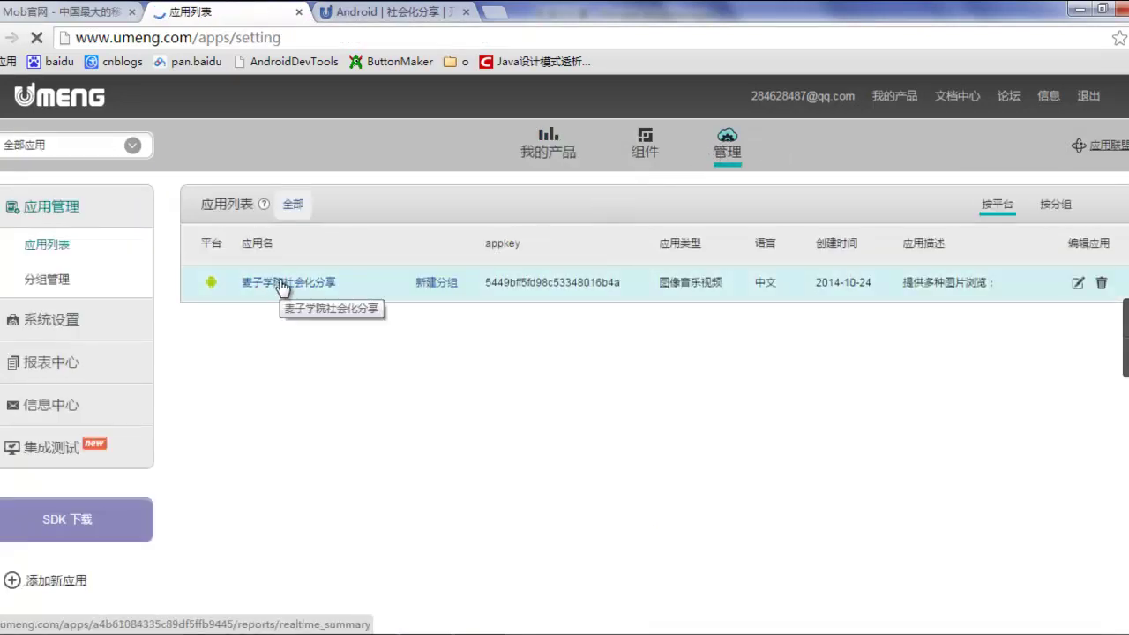
double_click(518, 283)
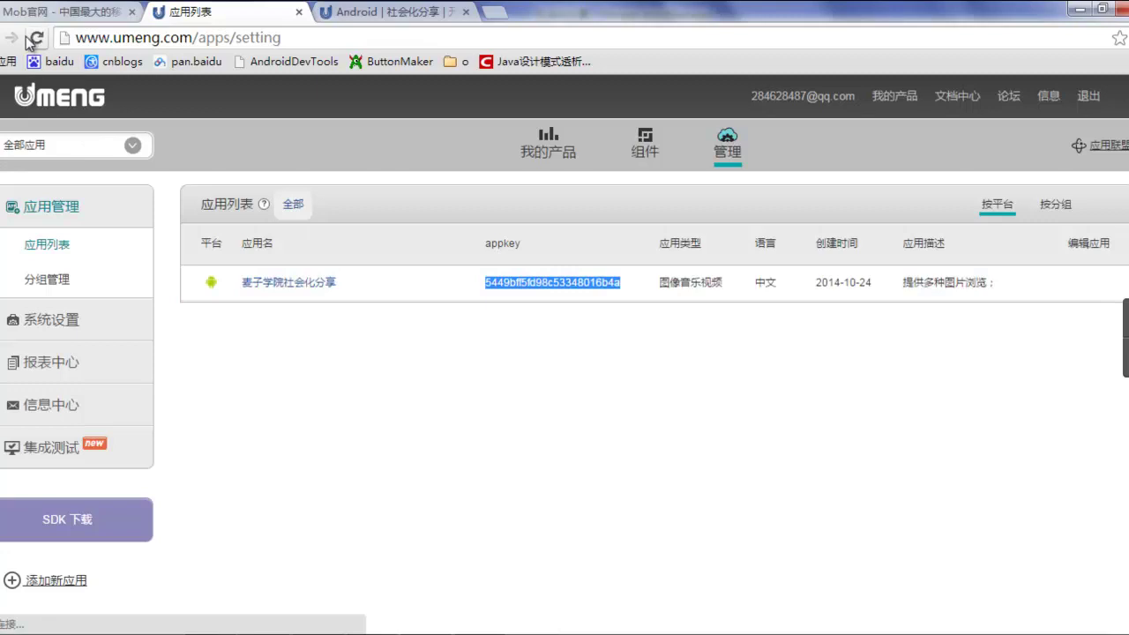
Open the 集成友盟社会化组件流程 page in the Umeng developer documentation and read the integration flow
click(388, 13)
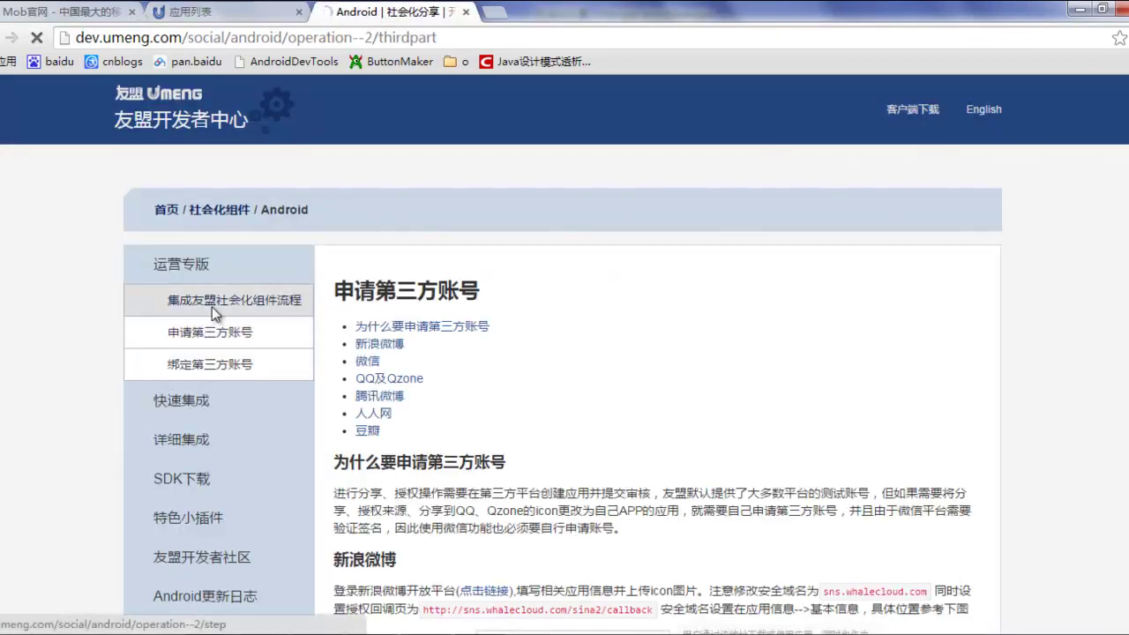
click(248, 313)
scroll(460, 336, down, 5)
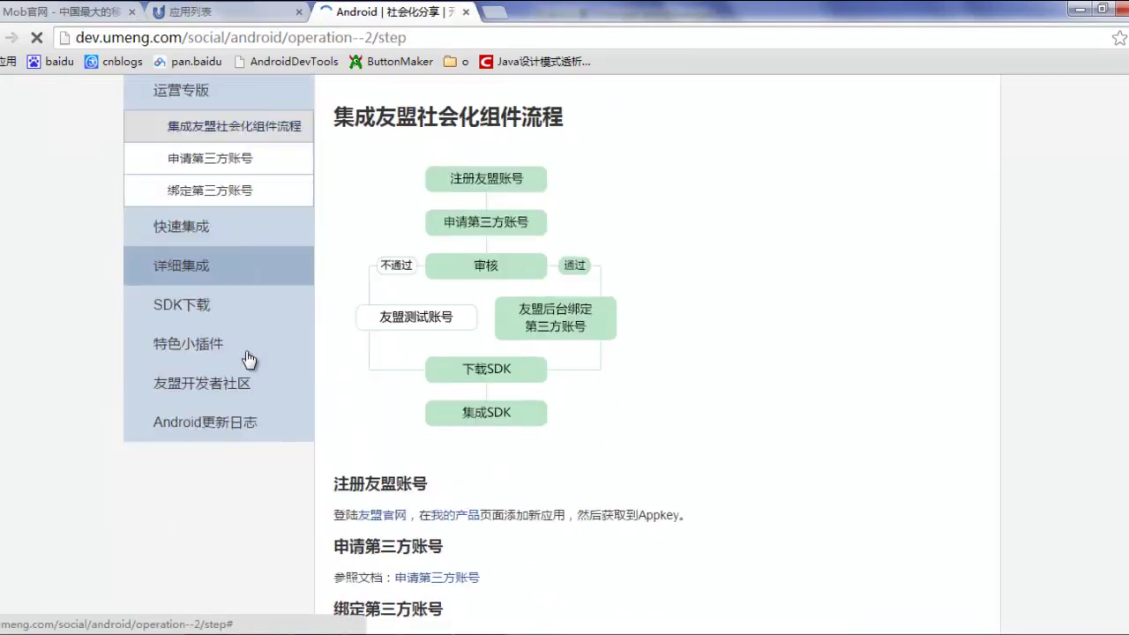
Open the linked 申请第三方账号 document in a new browser tab and read its 新浪微博 section
right_click(452, 317)
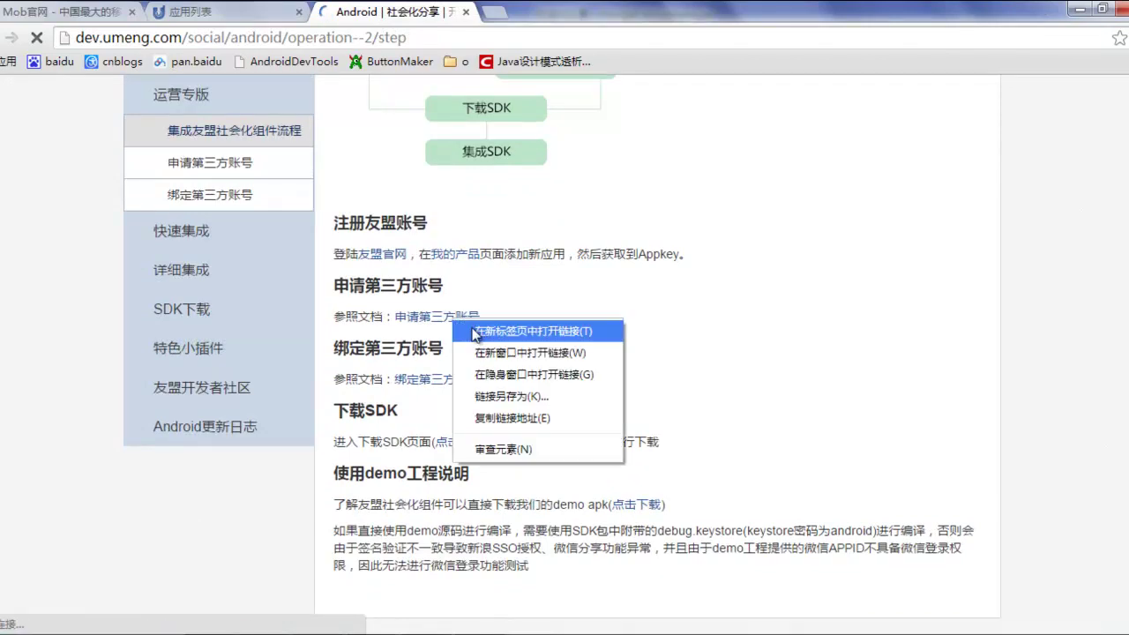
click(481, 328)
click(556, 11)
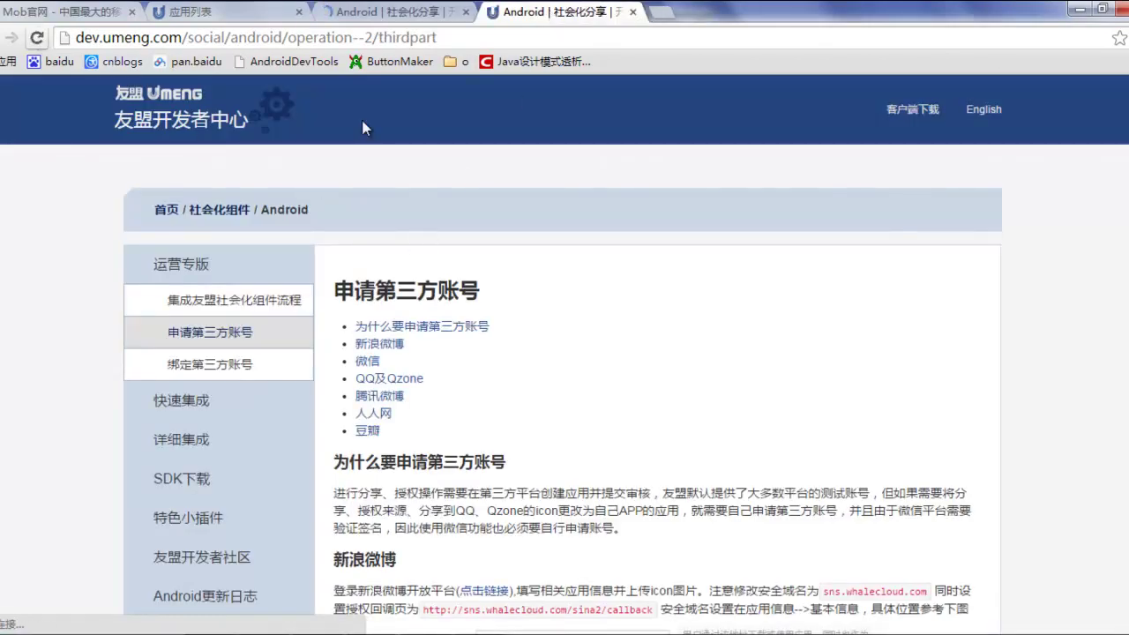
scroll(692, 304, down, 1)
scroll(693, 304, down, 3)
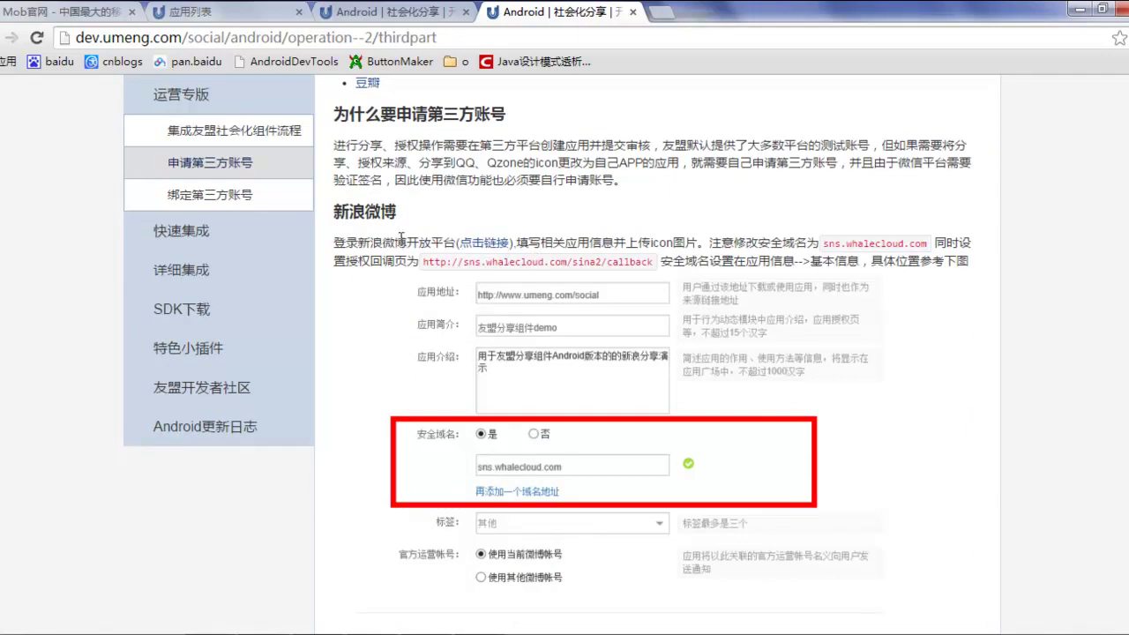
Review the 新浪微博 section's security domain and authorization callback page instructions, highlighting the callback URL
scroll(401, 238, down, 2)
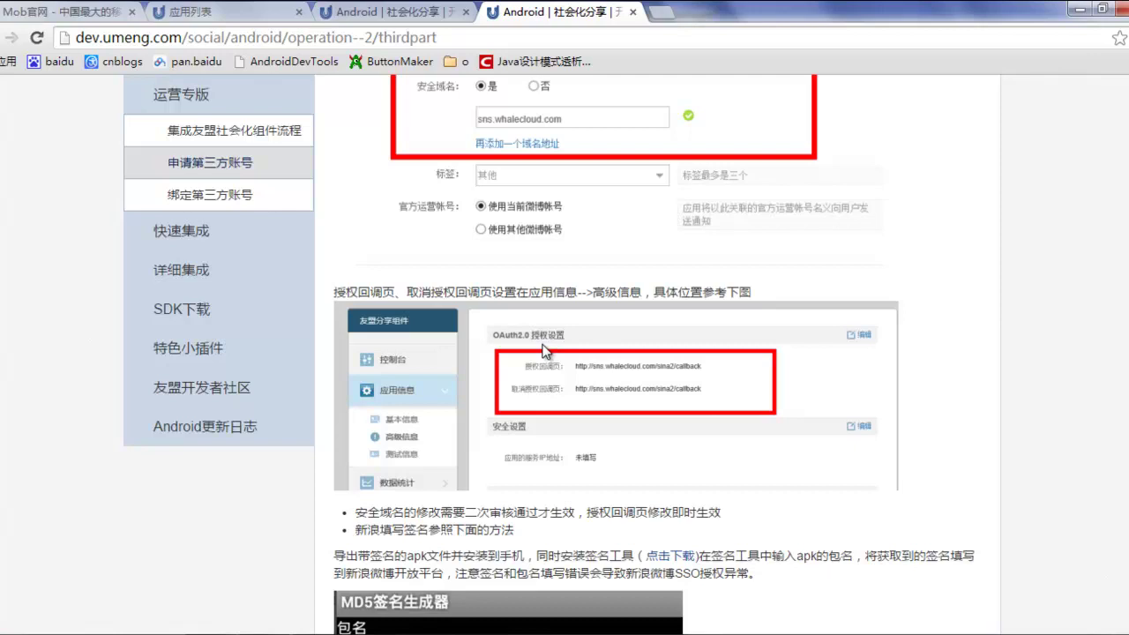
scroll(543, 349, up, 5)
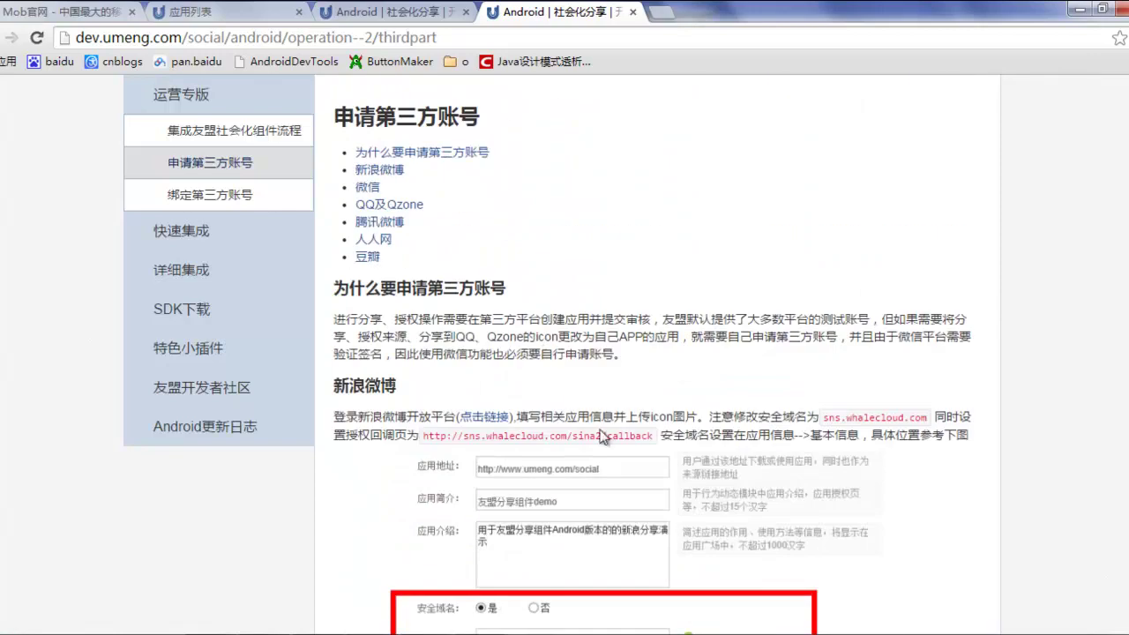
drag(653, 437, 430, 439)
click(430, 439)
scroll(617, 414, down, 3)
scroll(591, 378, down, 4)
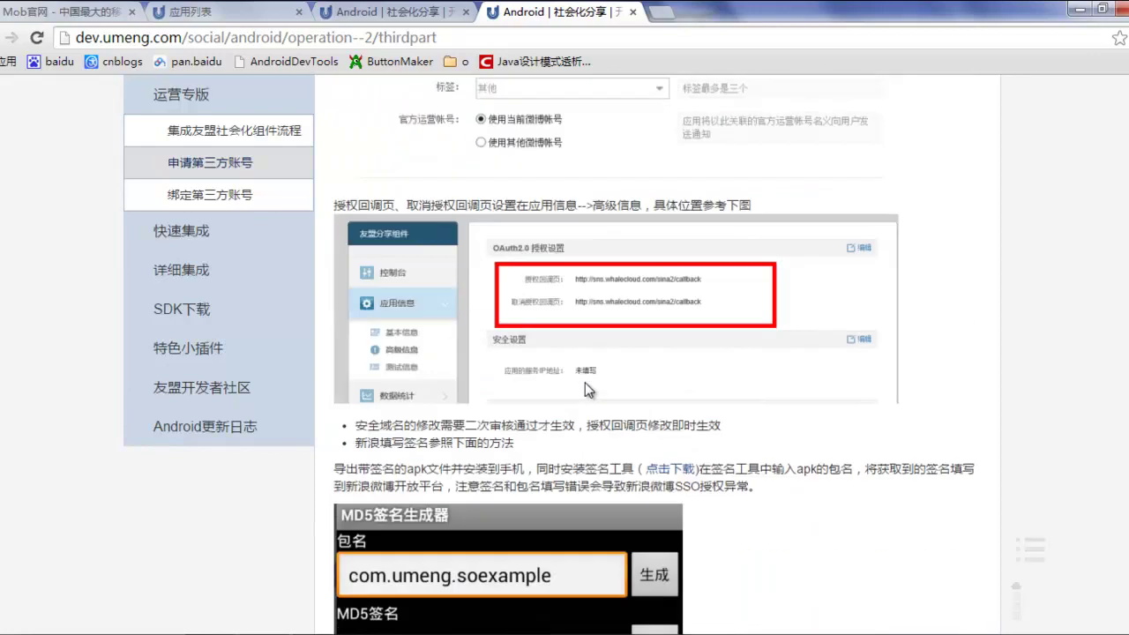
Read through the 微信, QQ及Qzone, 腾讯微博, 人人网 and 豆瓣 account application instructions in the same document
scroll(585, 382, down, 3)
scroll(529, 366, down, 4)
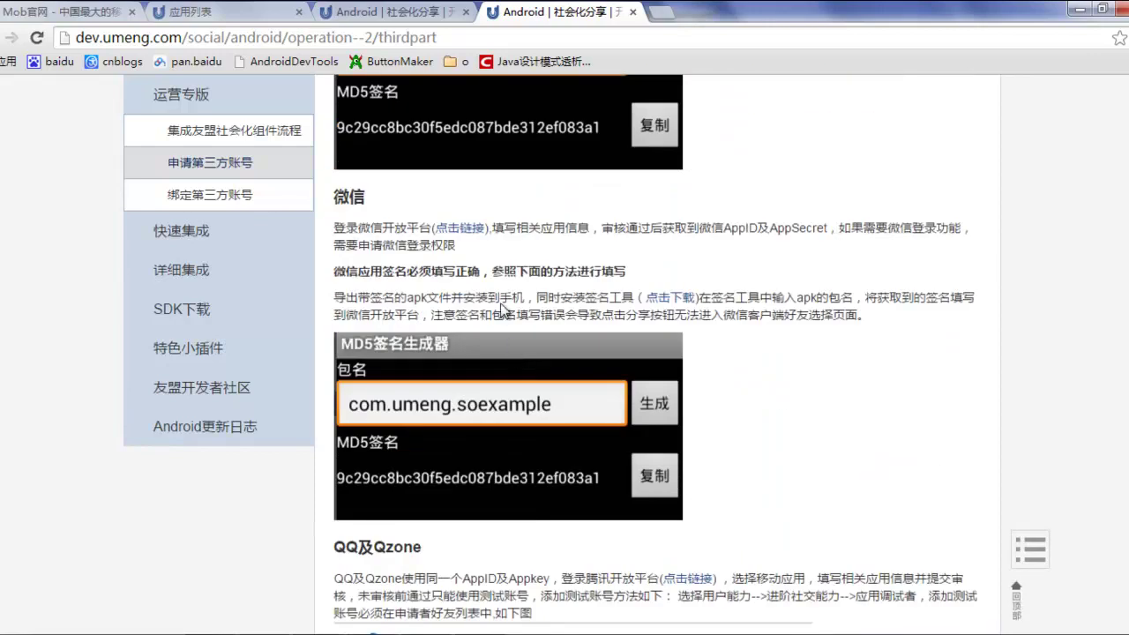
scroll(494, 269, down, 1)
scroll(494, 270, down, 3)
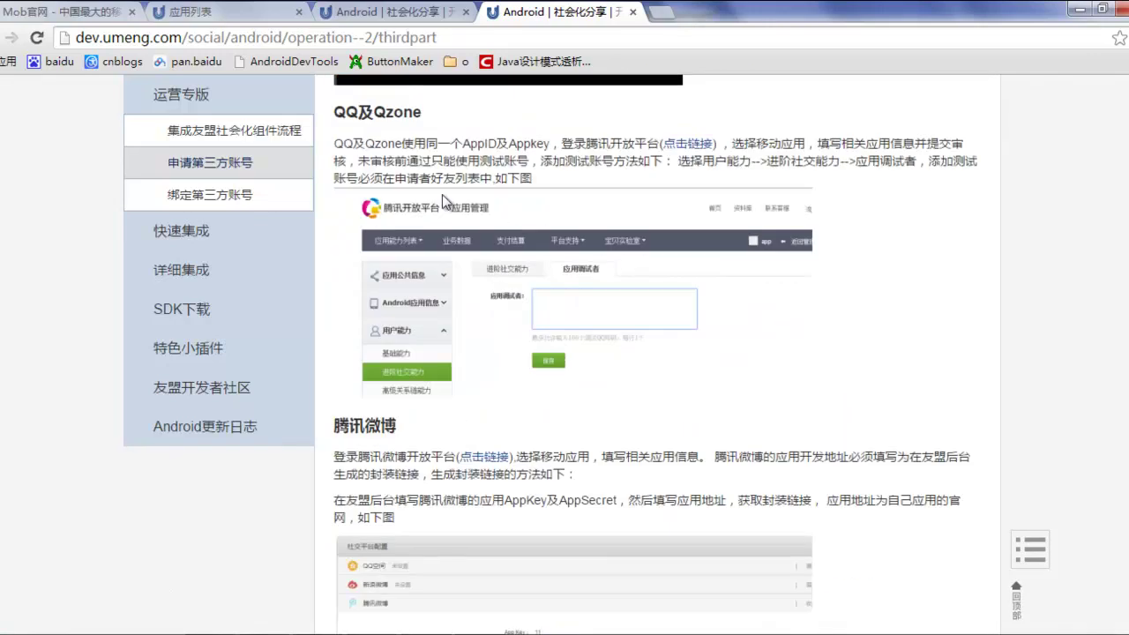
scroll(405, 154, down, 4)
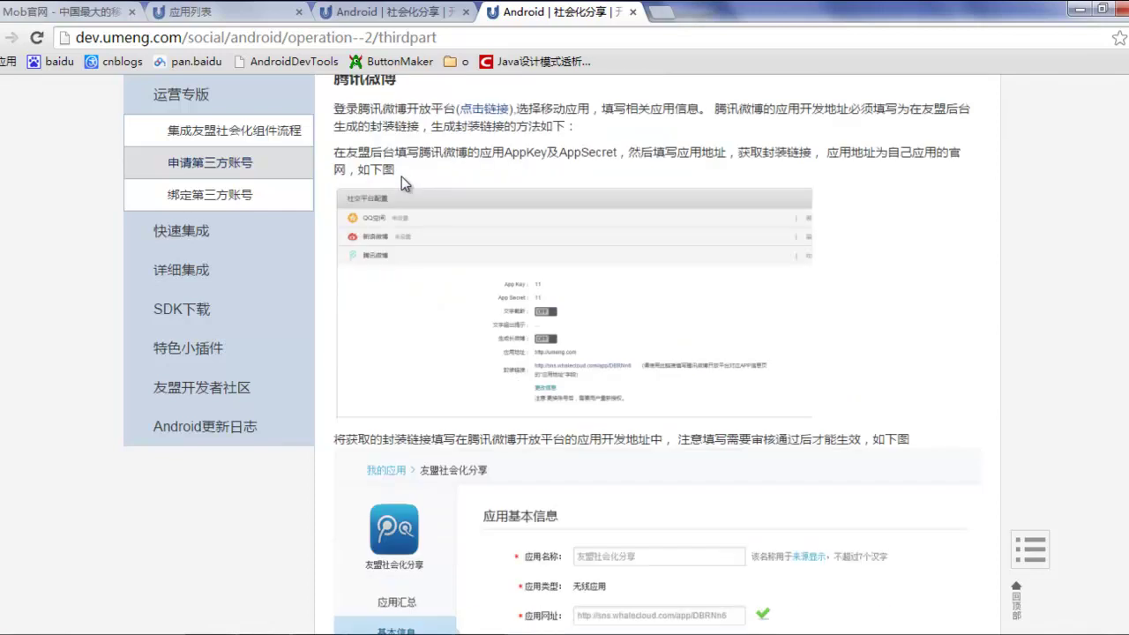
scroll(405, 181, up, 2)
scroll(444, 265, down, 4)
scroll(444, 264, down, 5)
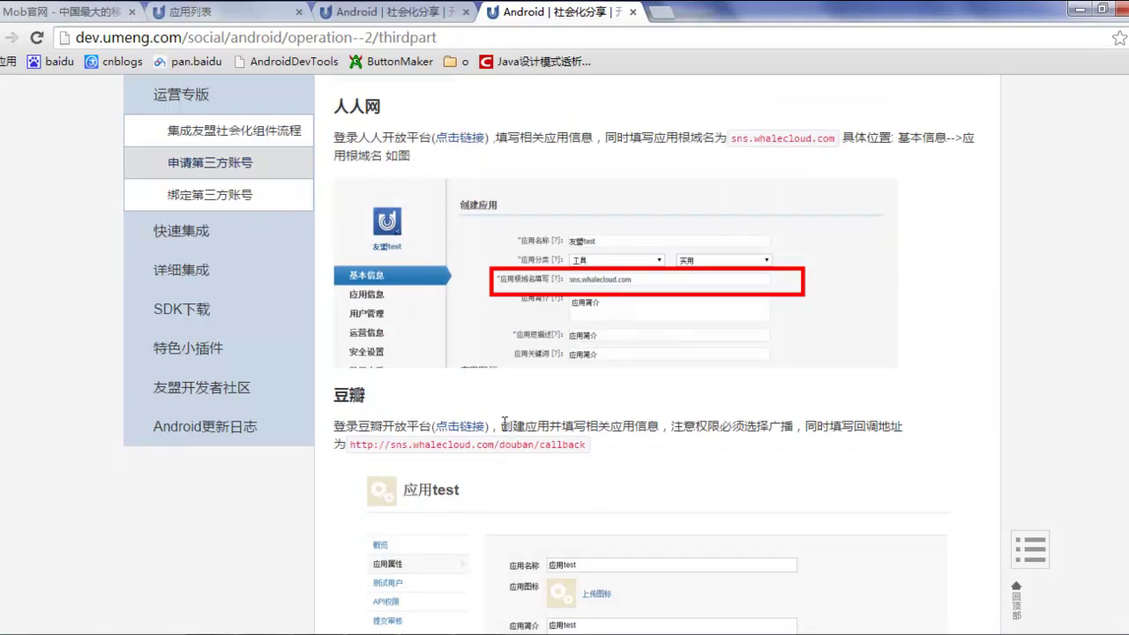
scroll(524, 291, up, 3)
scroll(526, 287, up, 10)
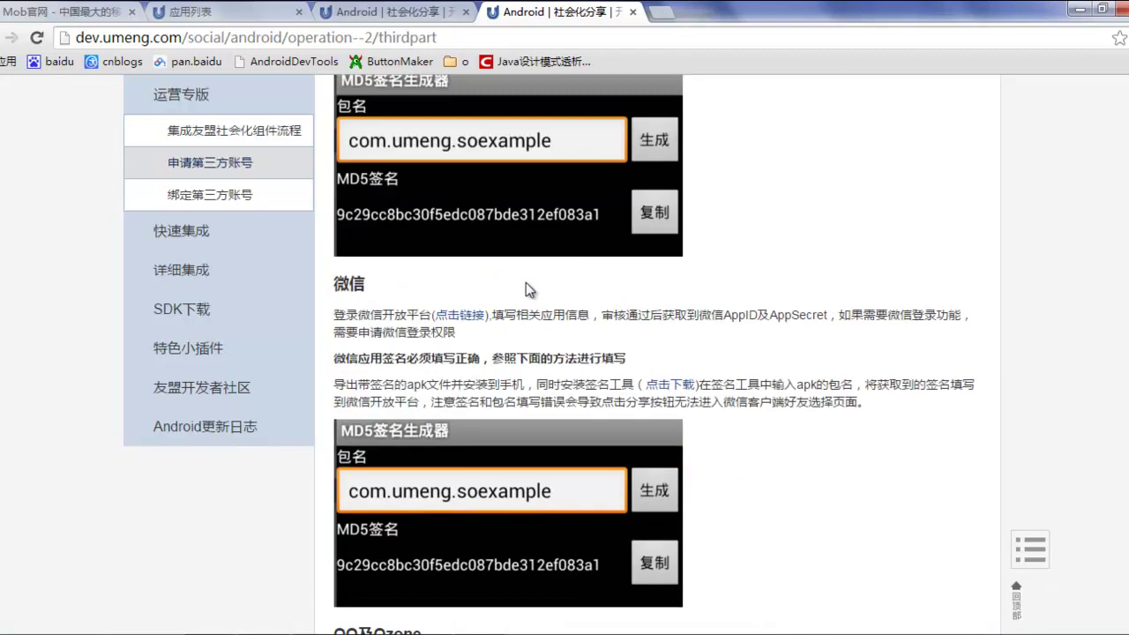
Read the 绑定第三方账号 guide and open the 社会化分享 设置 page of the 麦子学院社会化分享 app in the Umeng console
click(247, 198)
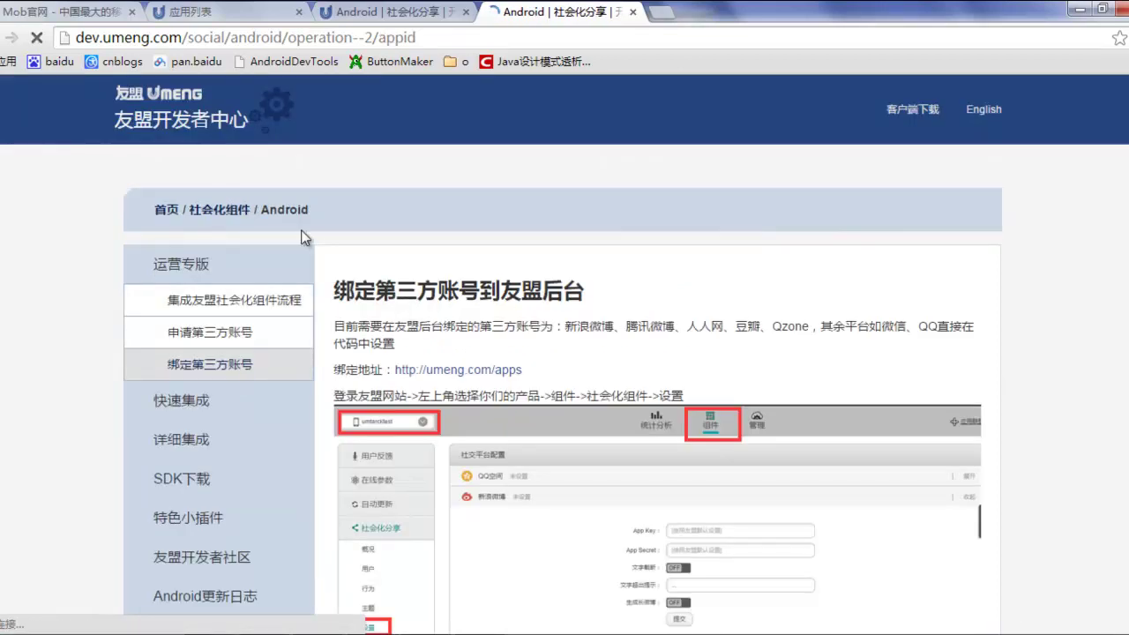
scroll(344, 347, down, 1)
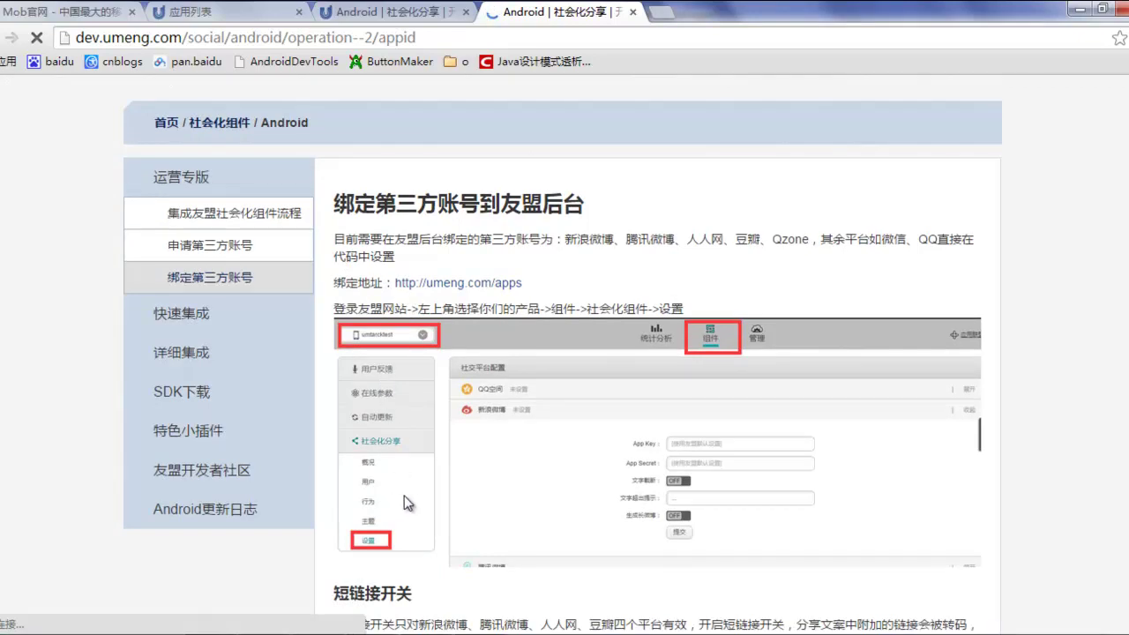
click(238, 13)
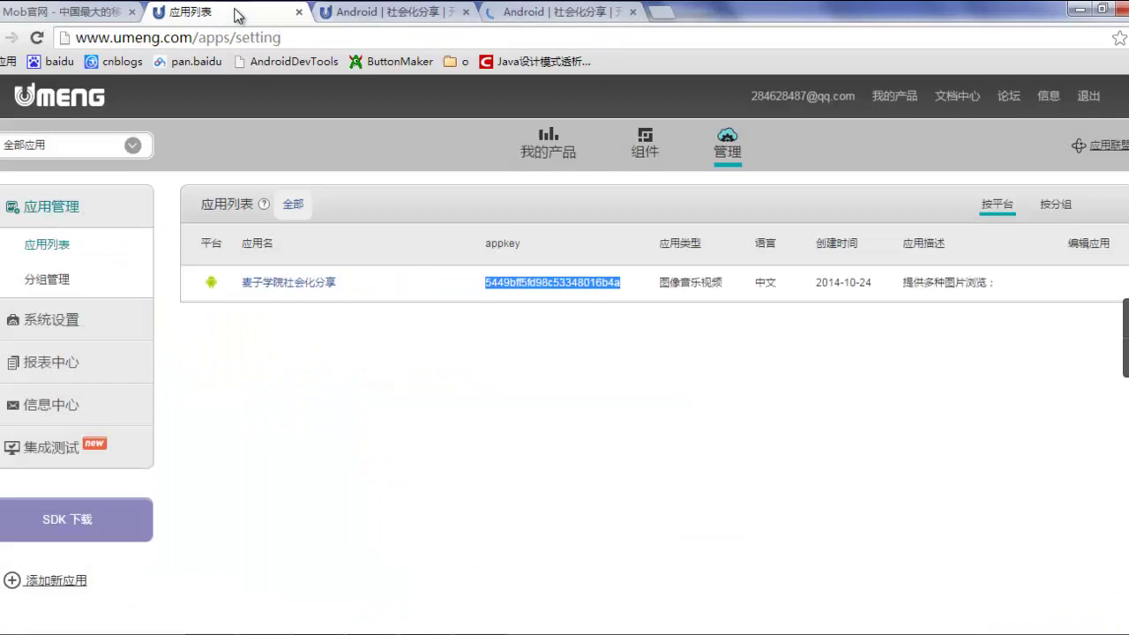
click(300, 281)
scroll(291, 291, down, 2)
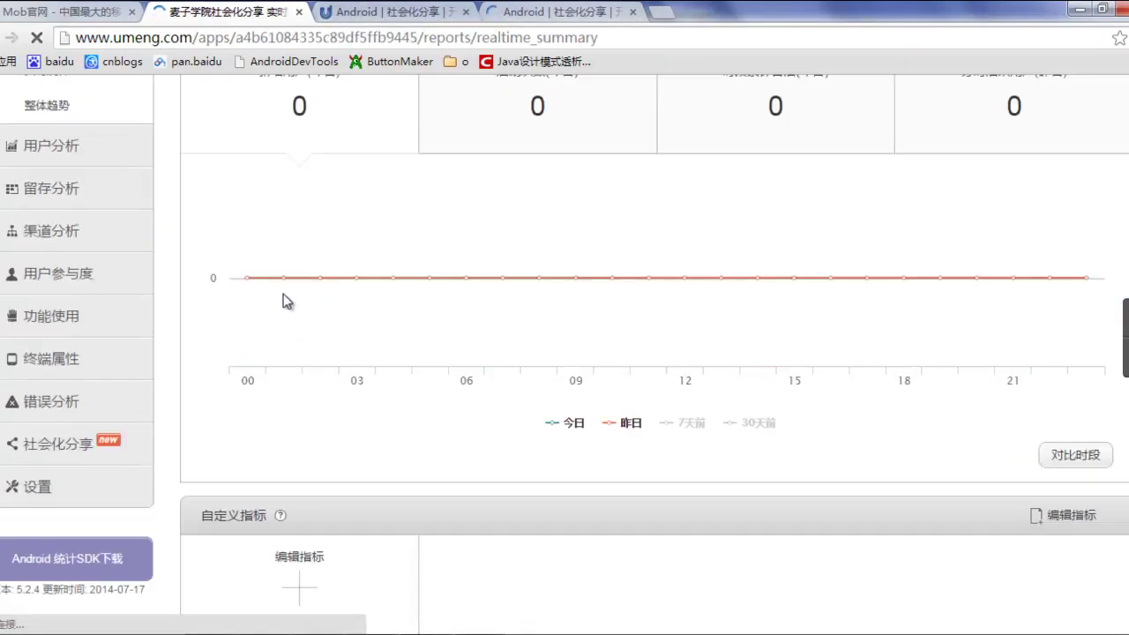
click(70, 443)
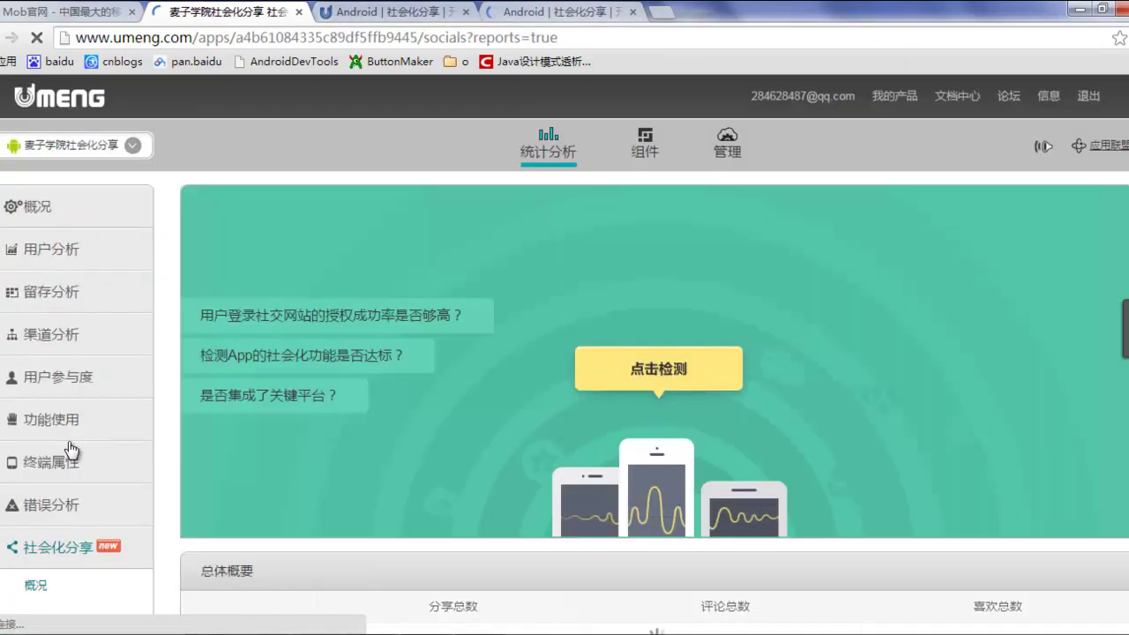
scroll(71, 450, down, 4)
click(52, 381)
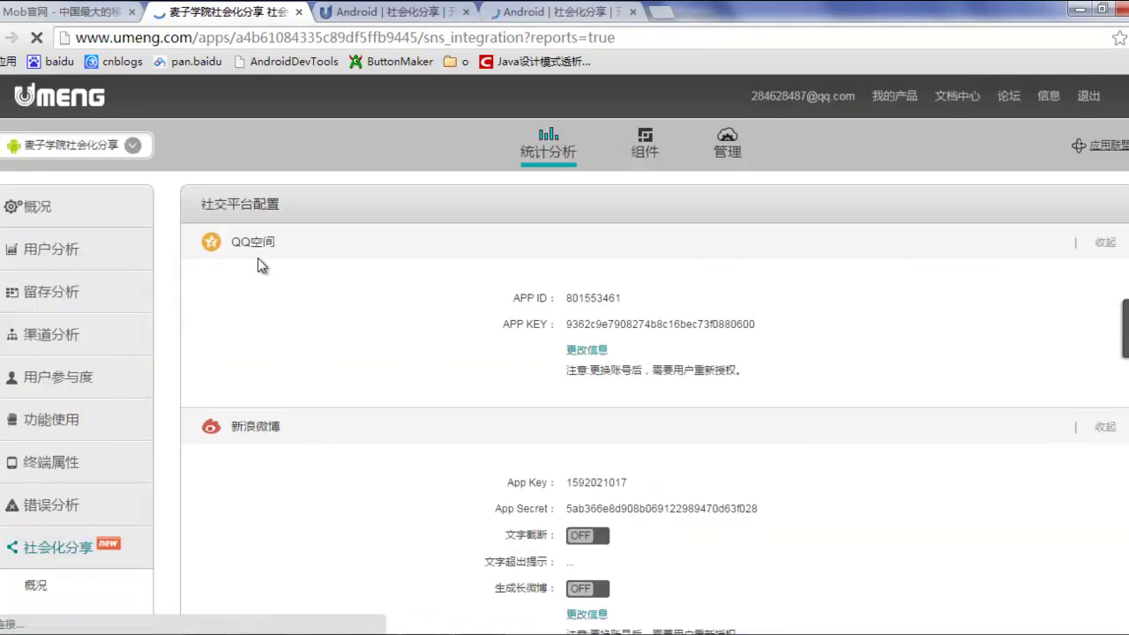
Open the QQ空间 platform's APP ID and APP KEY for editing under 社交平台配置
scroll(257, 259, down, 1)
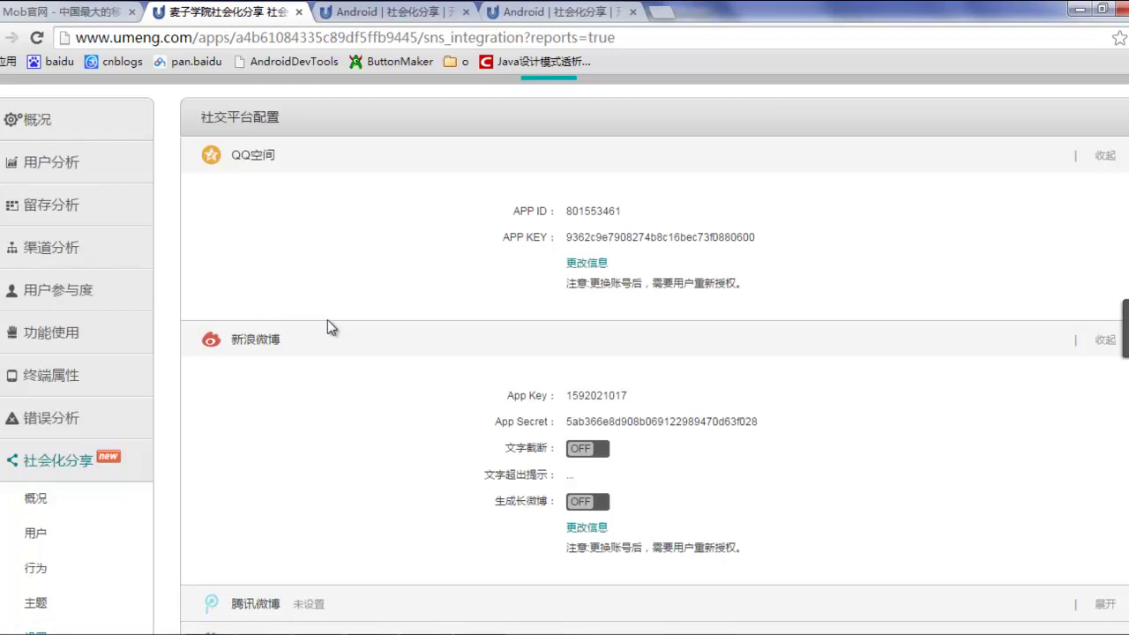
click(603, 264)
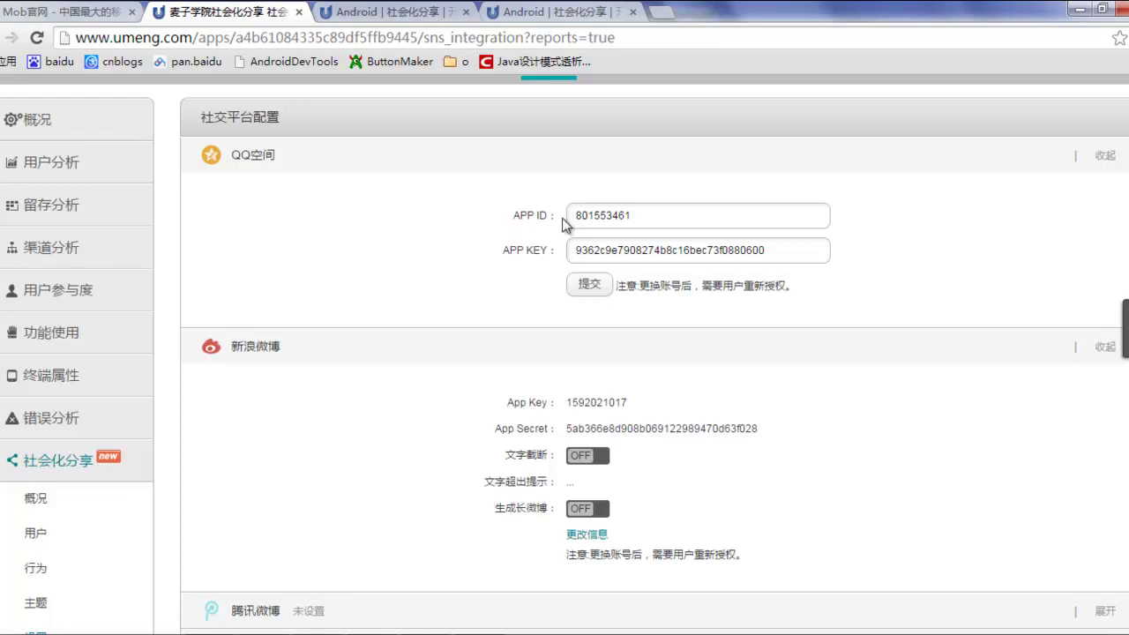
drag(554, 215, 550, 253)
click(522, 429)
Examine the 新浪微博 options, the remaining platforms and the 短链接转换开关 under 分享相关设置
scroll(536, 429, down, 3)
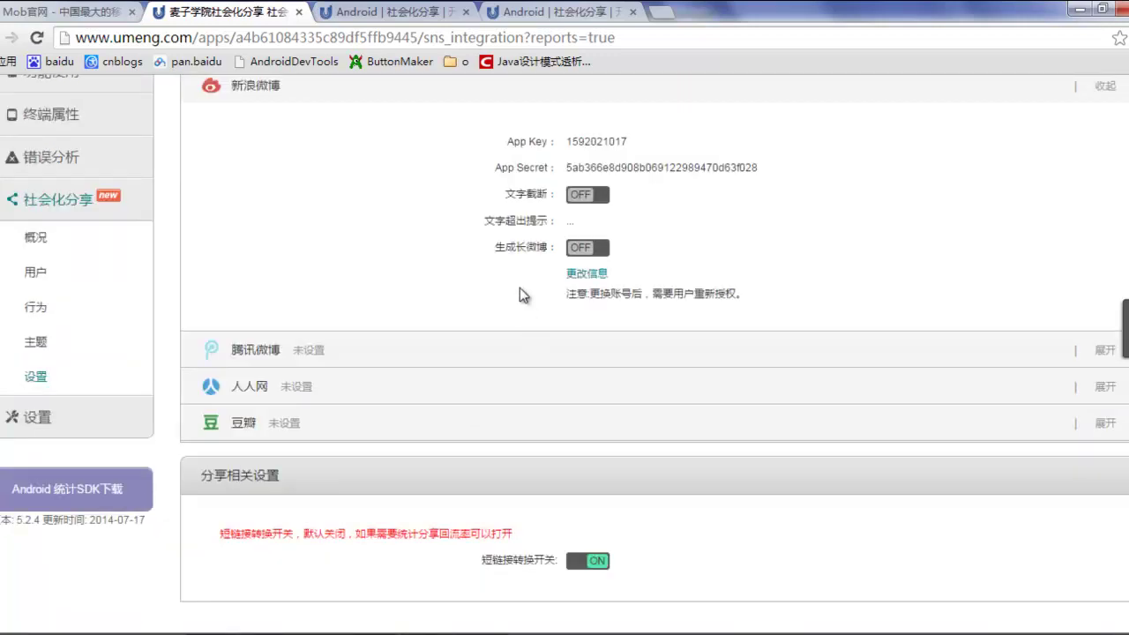
scroll(530, 317, down, 1)
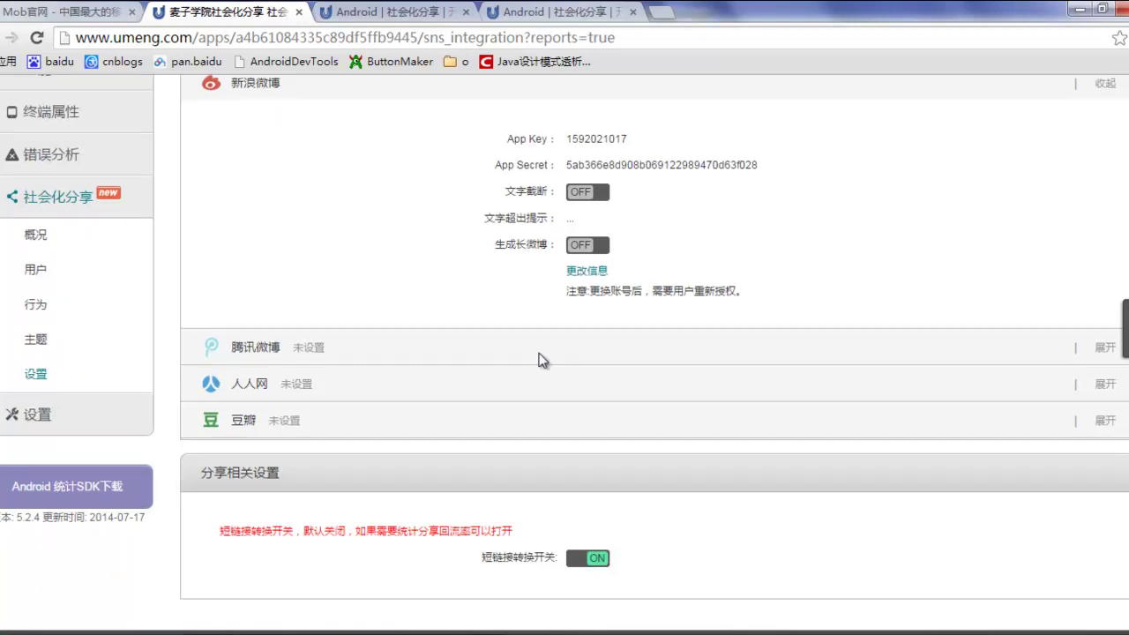
scroll(520, 344, down, 2)
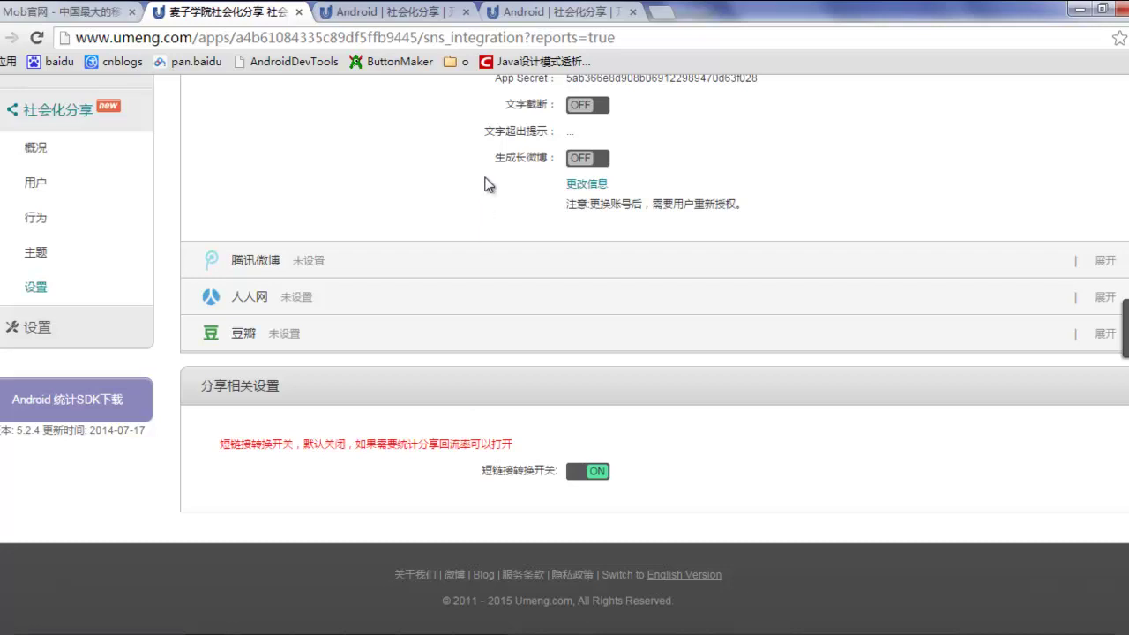
Read the 文字截断开关 explanation in the 绑定第三方账号 guide and return to the app's 新浪微博 settings
click(526, 16)
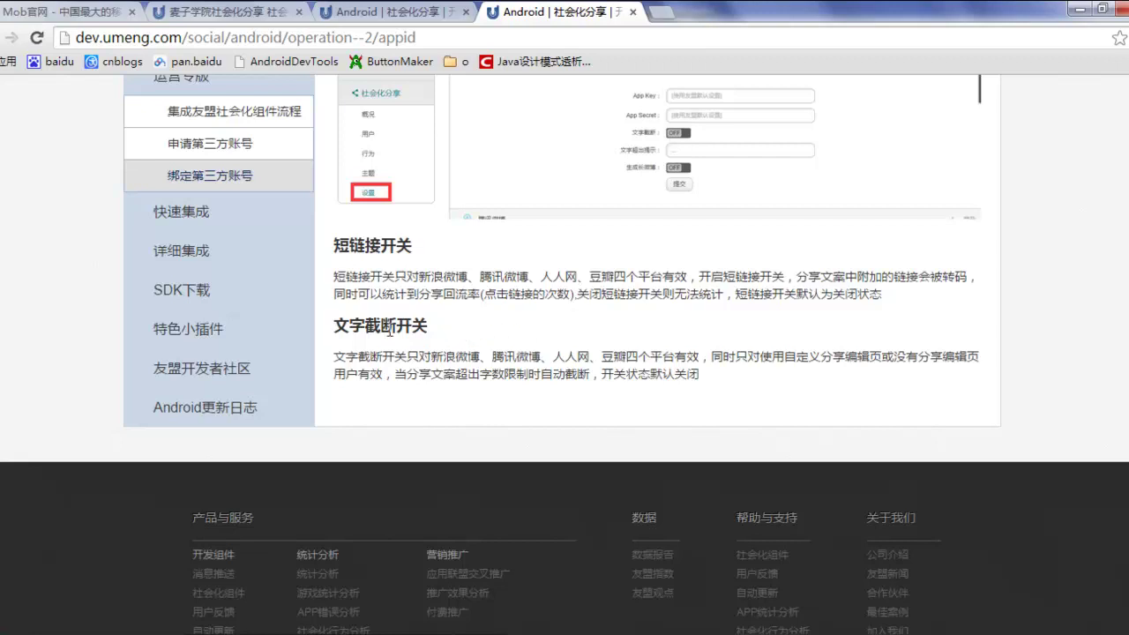
drag(369, 333, 411, 328)
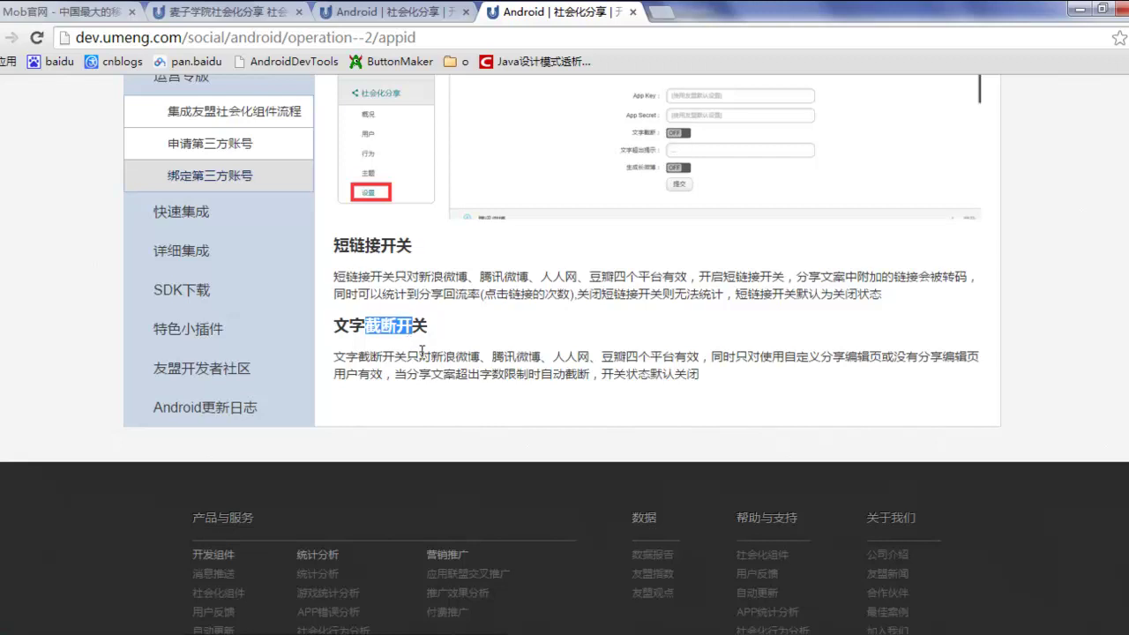
click(424, 352)
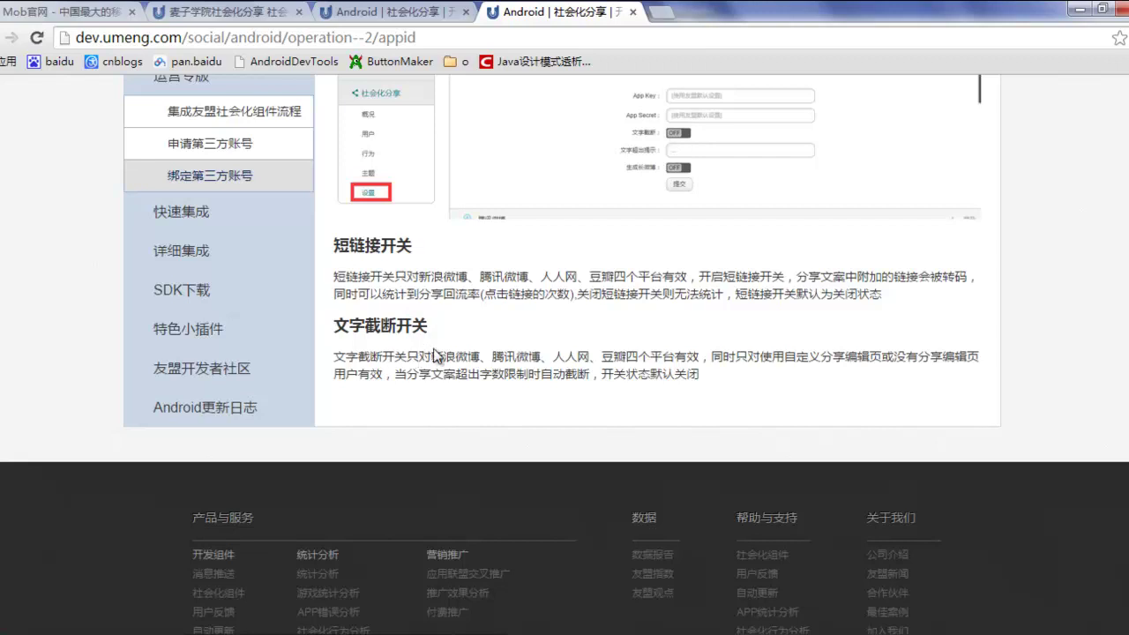
click(221, 11)
scroll(490, 303, up, 2)
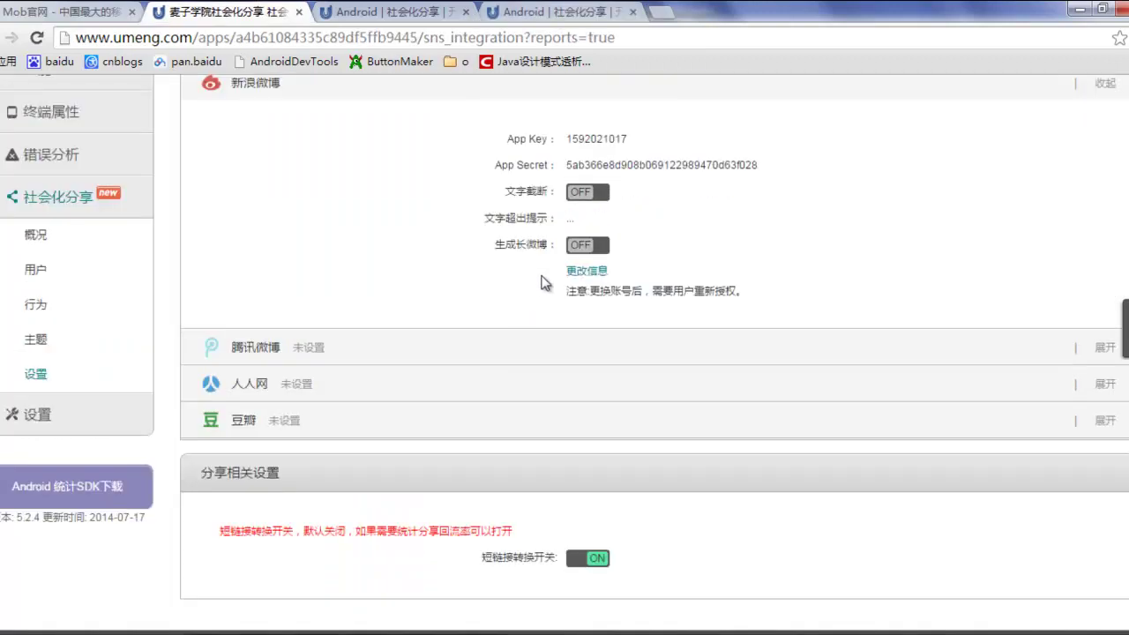